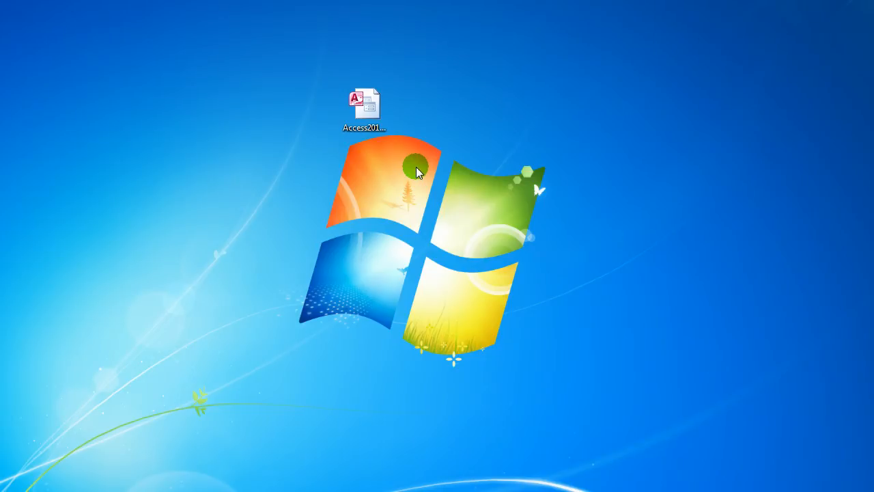
# Open the Access2013_DB_56 desktop database with Access 2013 and bring its window to the front
pyautogui.rightClick(361, 106)
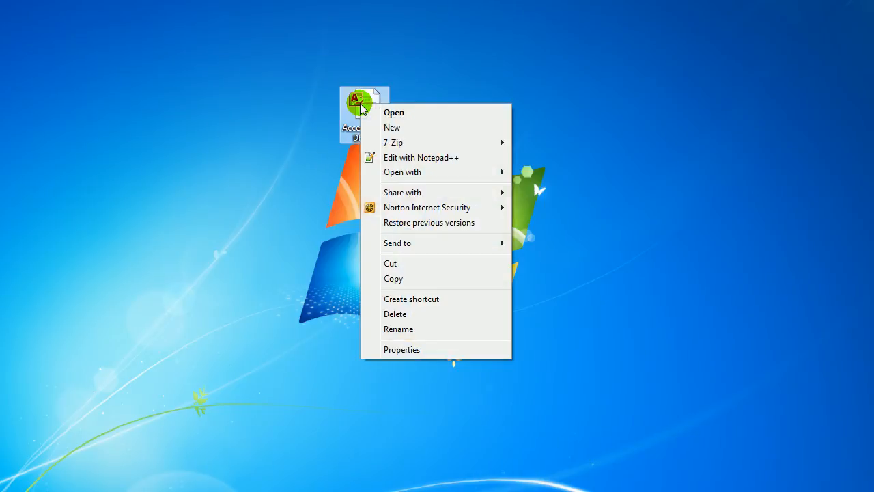
pyautogui.click(386, 101)
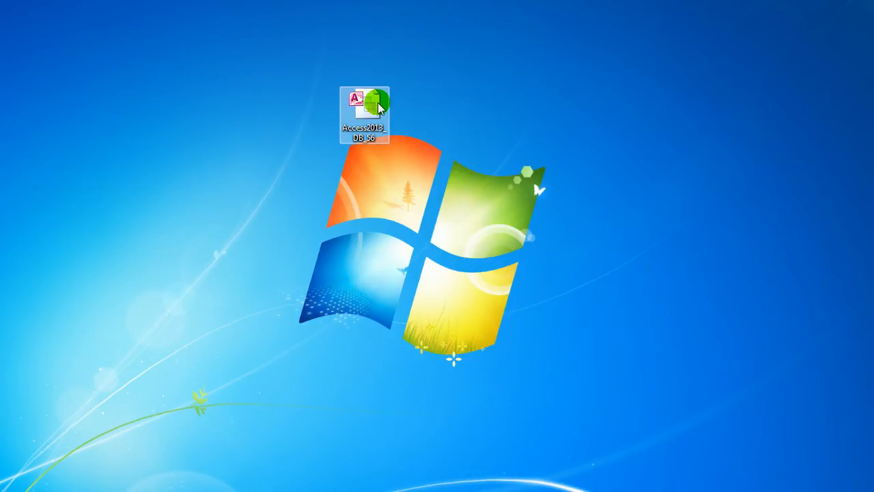
pyautogui.rightClick(376, 103)
pyautogui.moveTo(439, 170)
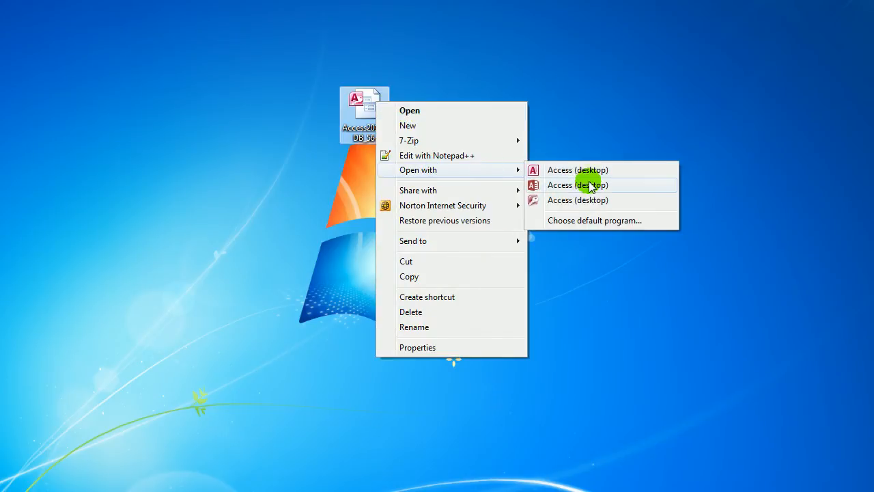
pyautogui.click(578, 185)
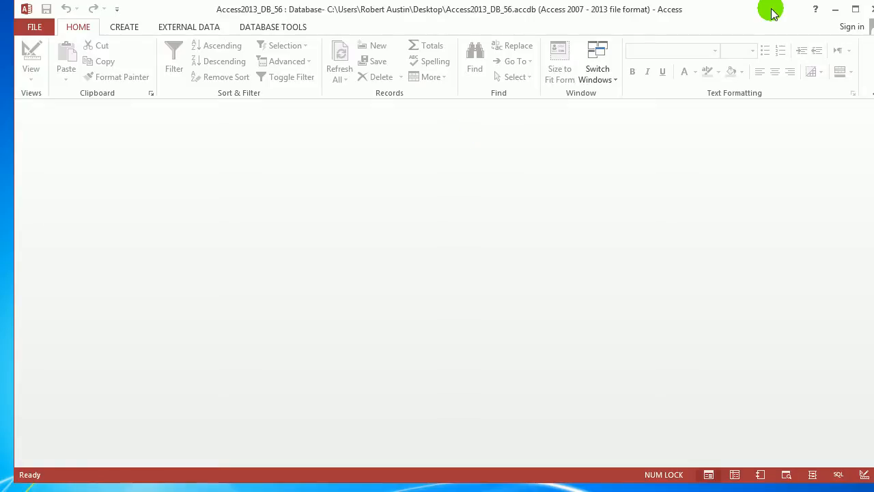
pyautogui.click(864, 9)
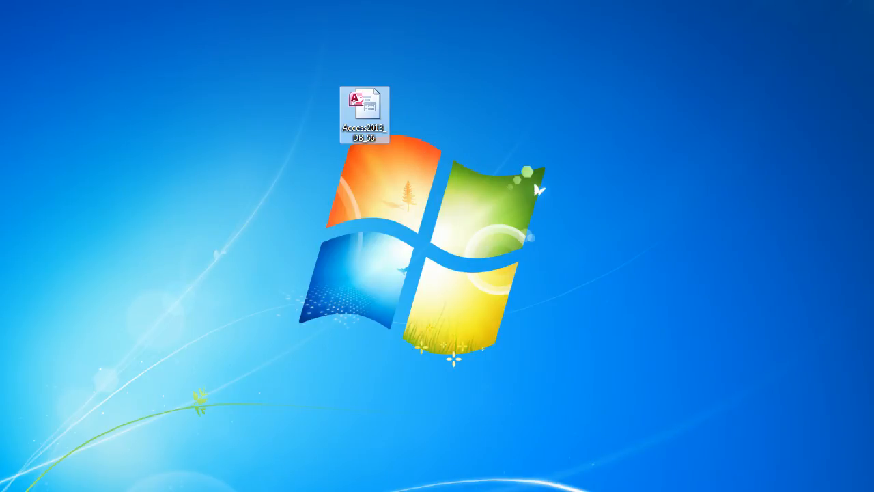
pyautogui.click(405, 491)
pyautogui.click(361, 455)
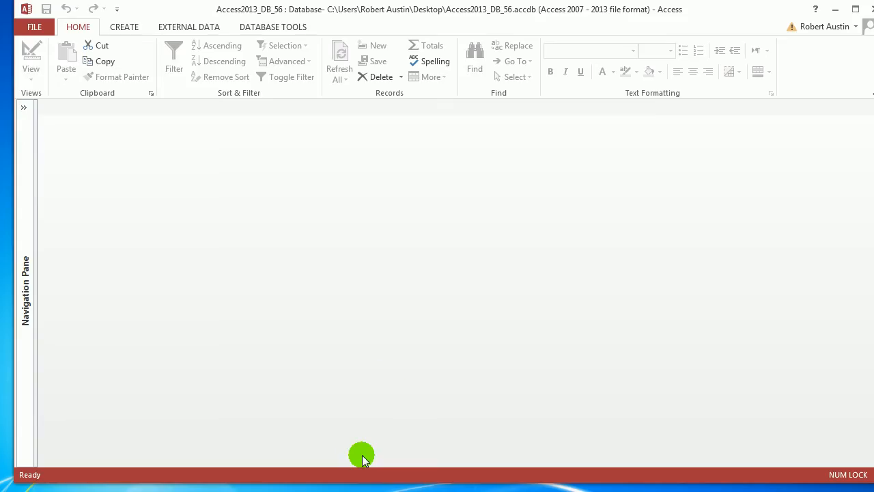
# Filter the database objects by "sch" and open the frmScheduler form with the object list collapsed
pyautogui.click(24, 108)
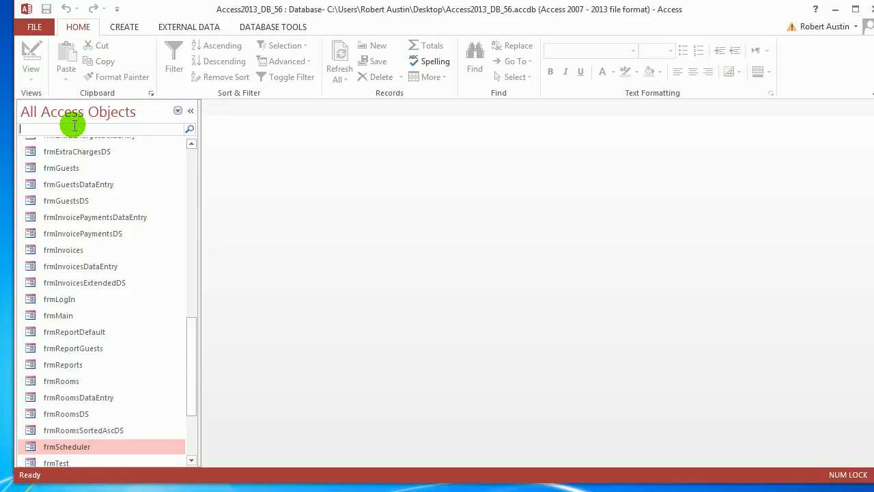
pyautogui.write('sch')
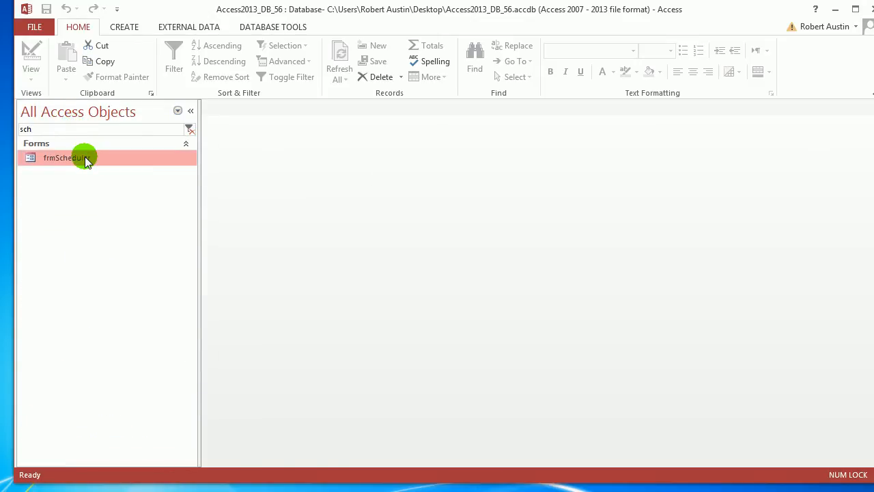
pyautogui.doubleClick(85, 161)
pyautogui.click(190, 110)
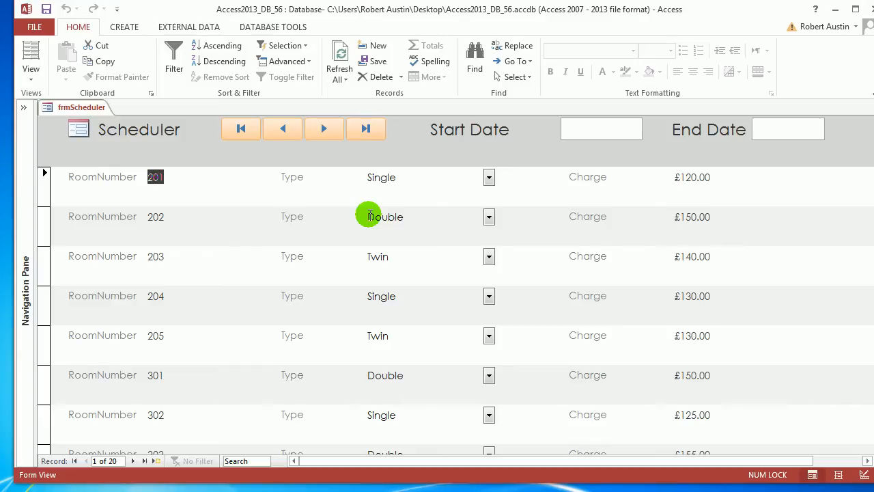
pyautogui.moveTo(439, 12); pyautogui.dragTo(433, 17)
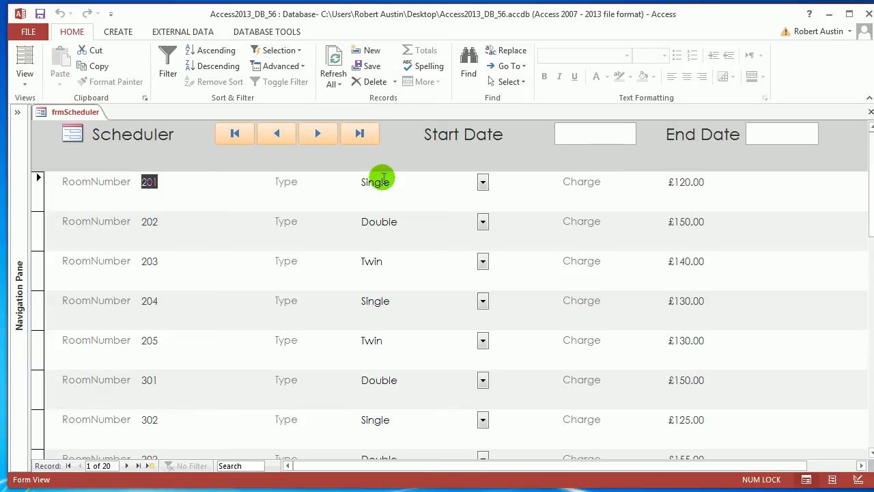
# Switch frmScheduler to Layout View and show the properties of the empty cell below the RoomNumber label
pyautogui.rightClick(71, 118)
pyautogui.click(121, 191)
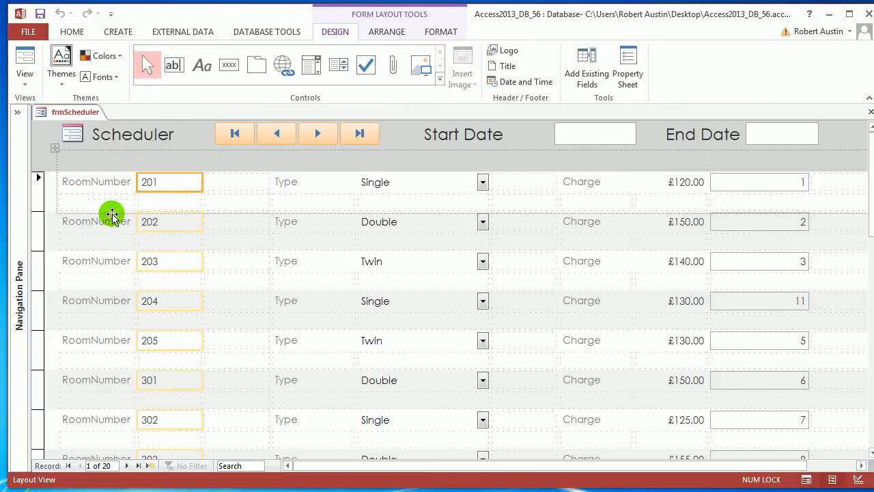
pyautogui.moveTo(112, 215); pyautogui.dragTo(111, 199)
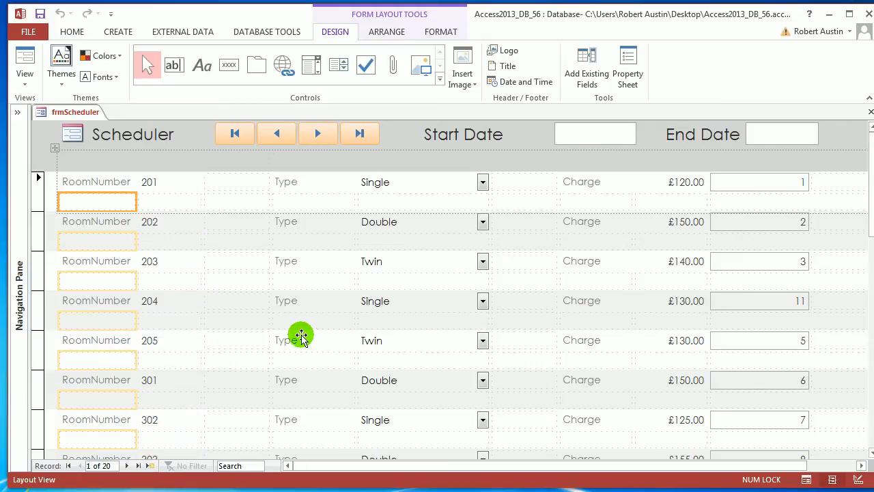
pyautogui.press('F4')
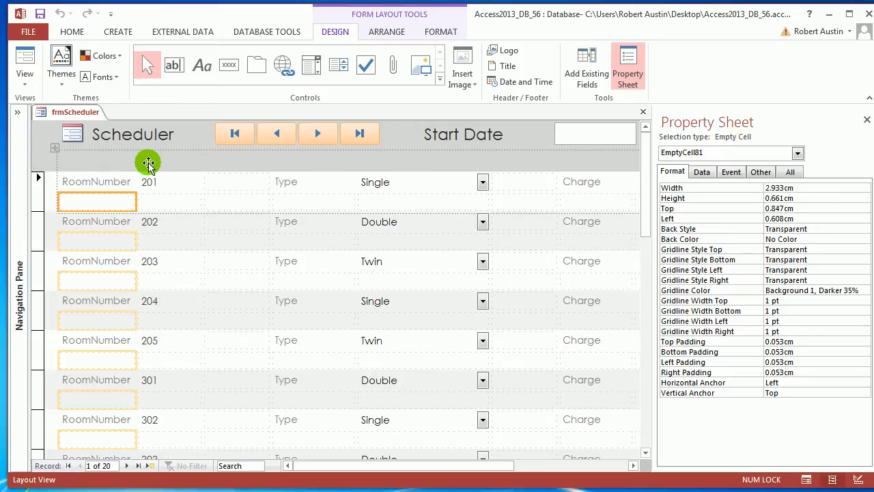
# Change the RoomNumber label caption to "Room Number" and set the width of the empty cell beneath it to 3.6 cm
pyautogui.click(90, 182)
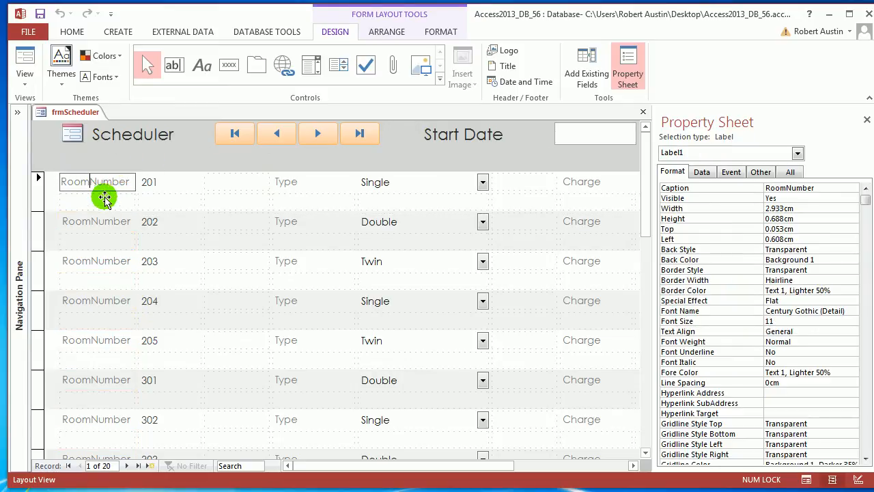
pyautogui.click(176, 198)
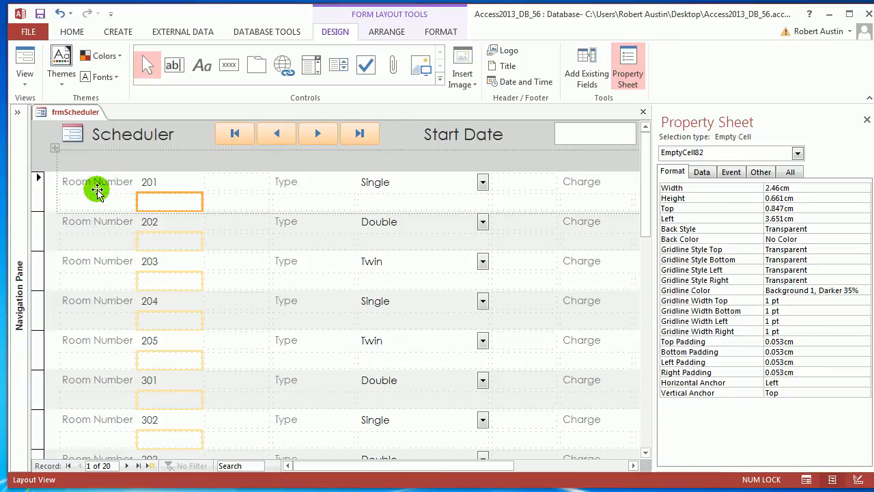
pyautogui.click(89, 200)
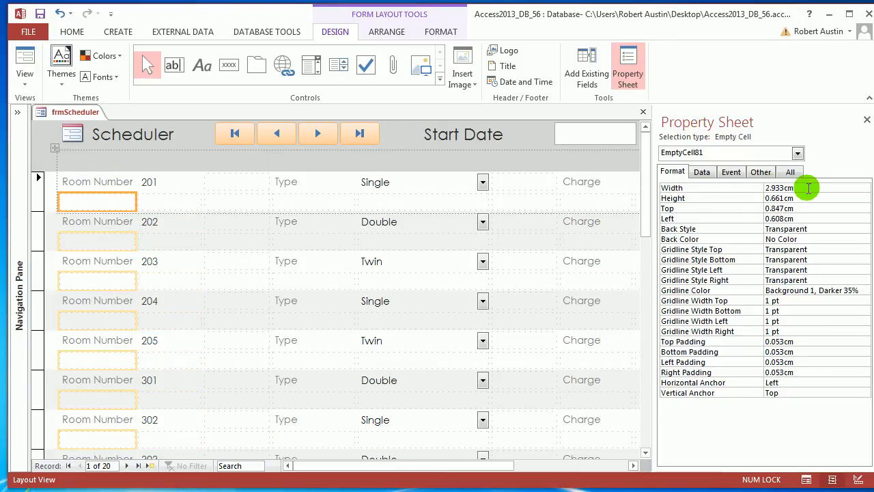
pyautogui.click(723, 190)
pyautogui.write('3.5')
pyautogui.press('Return')
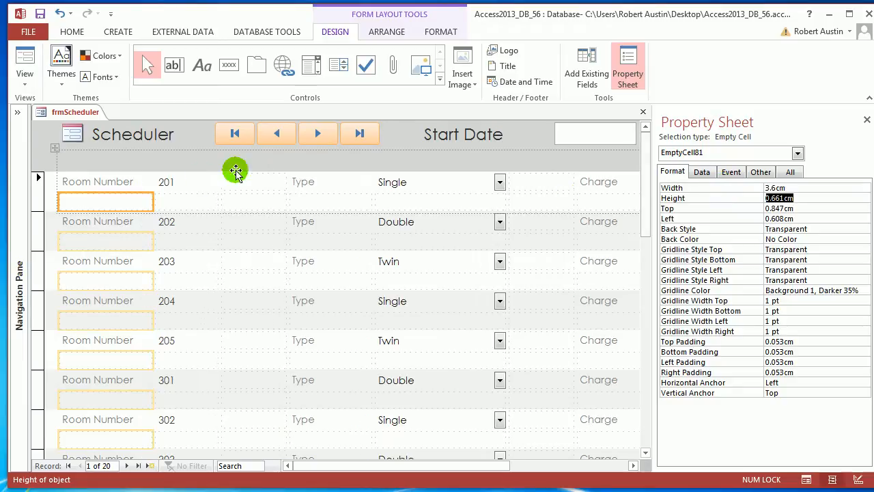
# Set the three empty cells beneath the room number value, the adjacent gap and the Type label to 1.8 cm wide
pyautogui.click(204, 205)
pyautogui.keyDown('shift'); pyautogui.click(255, 205); pyautogui.keyUp('shift')
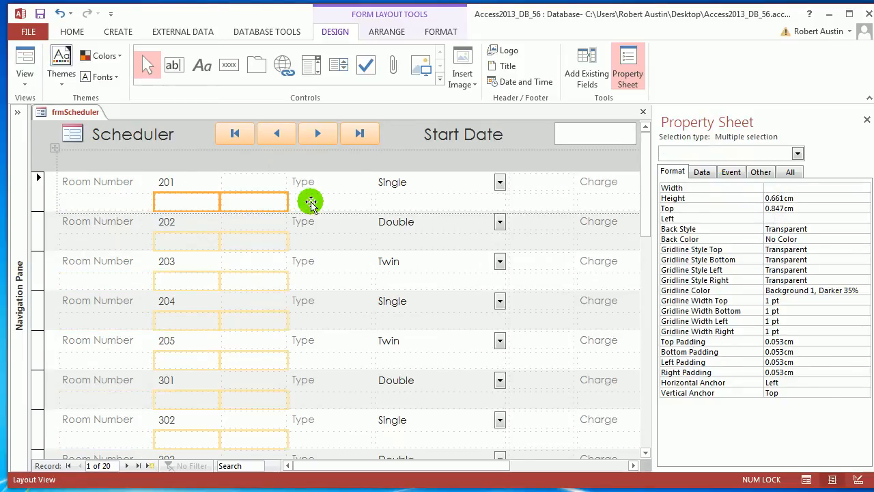
pyautogui.keyDown('shift'); pyautogui.click(325, 202); pyautogui.keyUp('shift')
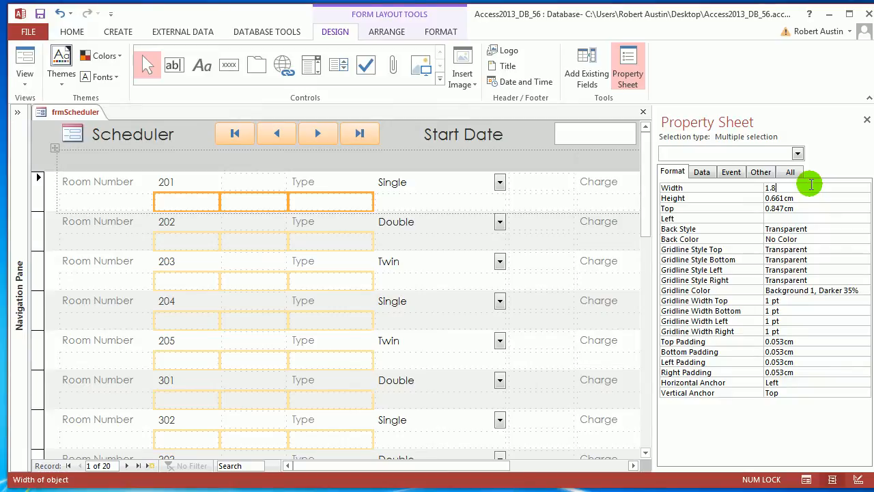
pyautogui.click(810, 187)
pyautogui.write('1.8')
pyautogui.press('Return')
# Set the width of the empty cell below the room type combo box to 3.6 cm
pyautogui.click(337, 202)
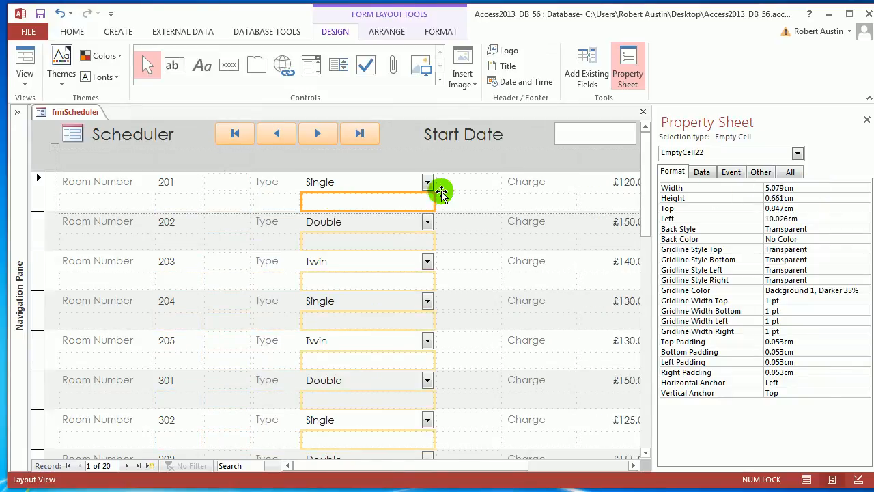
pyautogui.click(731, 189)
pyautogui.write('3.')
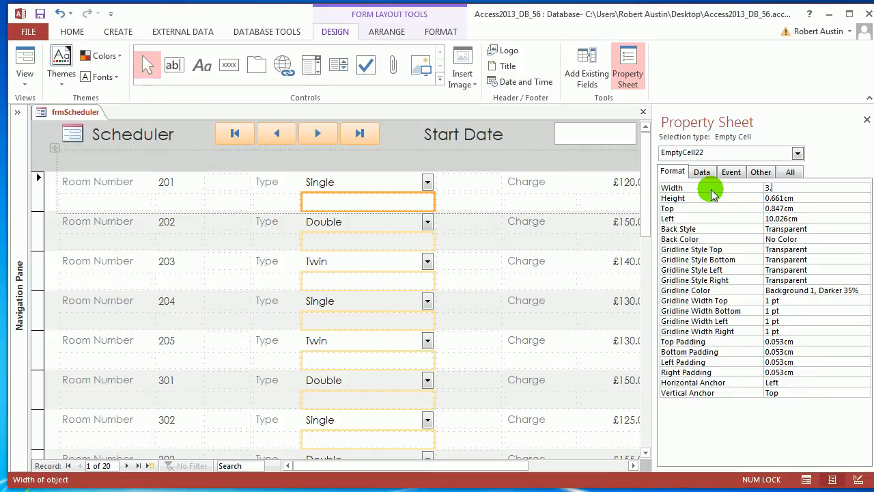
pyautogui.write('6')
pyautogui.press('Return')
# Set the blank cell before Charge, the Charge label and the charge value to a width of 1.8 cm
pyautogui.click(445, 181)
pyautogui.keyDown('shift'); pyautogui.click(489, 182); pyautogui.keyUp('shift')
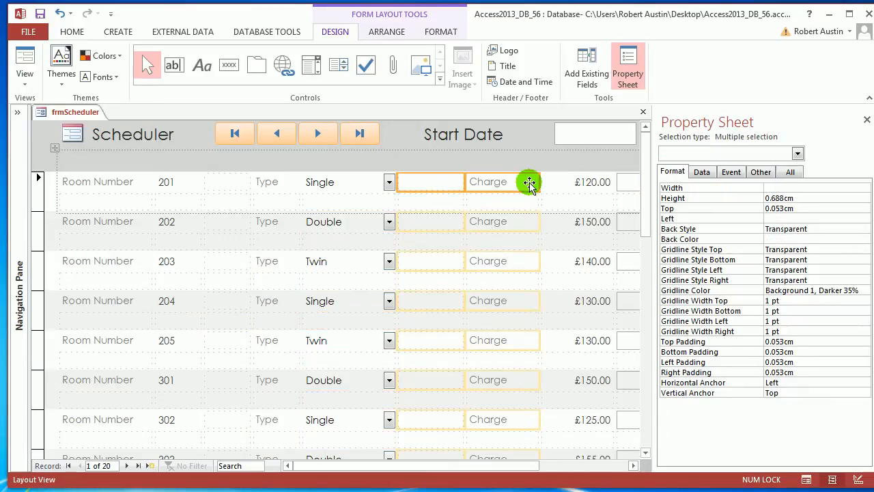
pyautogui.keyDown('shift'); pyautogui.click(566, 181); pyautogui.keyUp('shift')
pyautogui.click(761, 198)
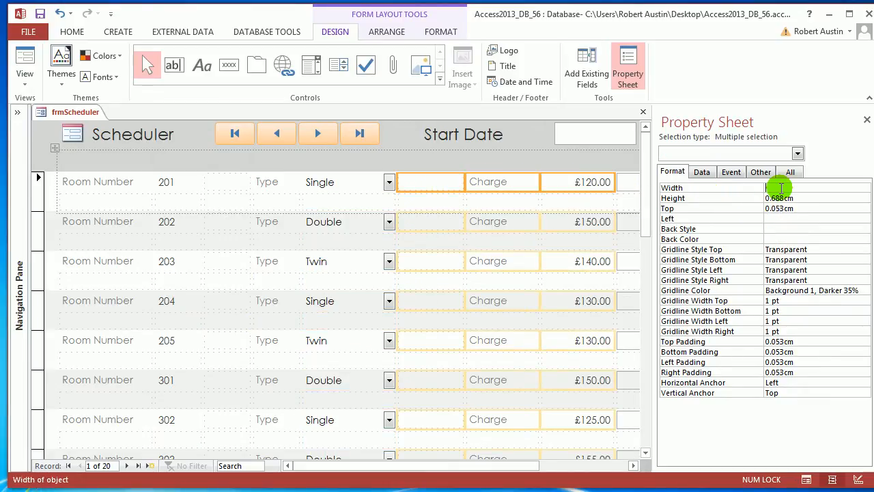
pyautogui.press('Return')
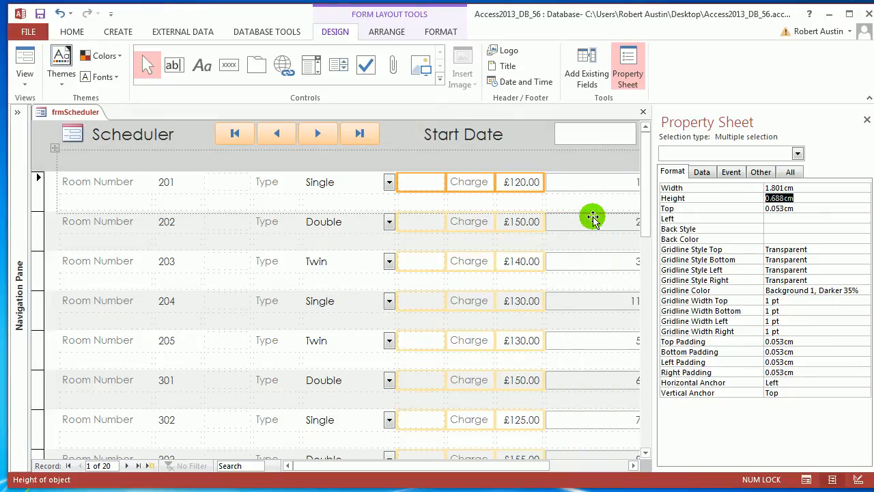
# Set the width of the RoomID text box to 1.8 cm
pyautogui.click(582, 187)
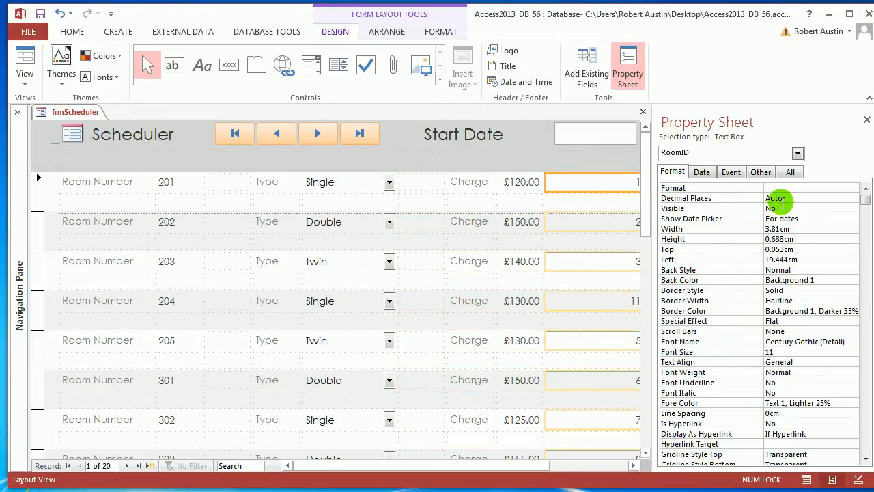
pyautogui.click(732, 228)
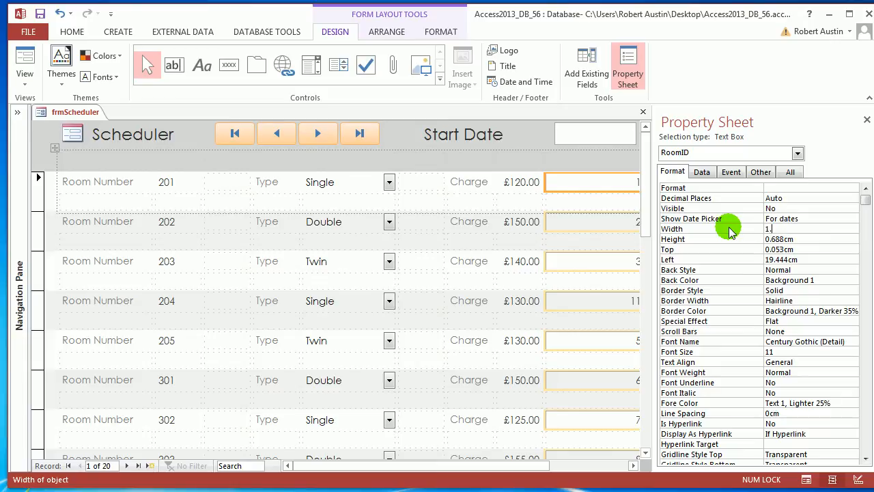
pyautogui.press('Return')
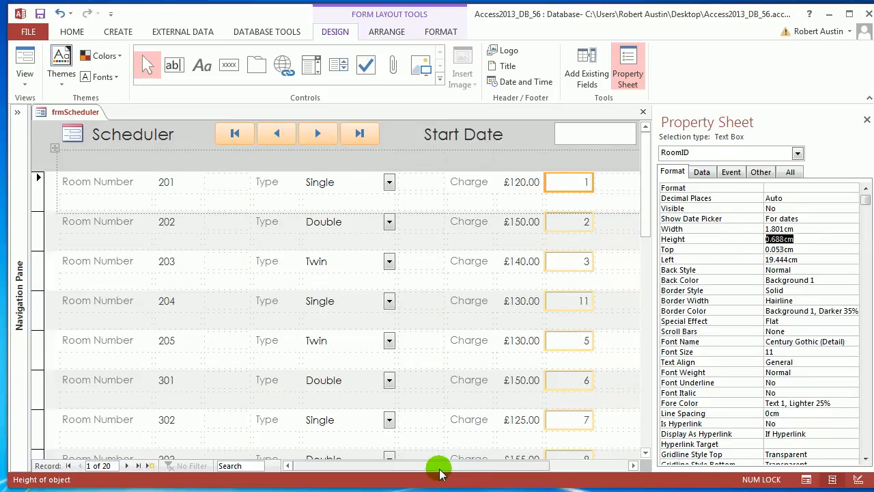
# Set the two empty cells following the RoomID text box to a width of 1.8 cm each
pyautogui.moveTo(444, 469); pyautogui.dragTo(532, 471)
pyautogui.click(449, 183)
pyautogui.keyDown('shift'); pyautogui.click(521, 180); pyautogui.keyUp('shift')
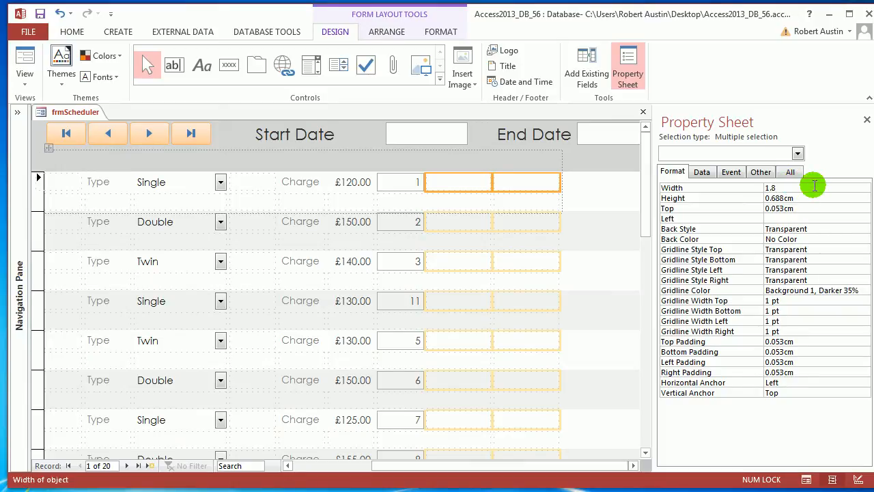
pyautogui.click(815, 185)
pyautogui.write('1.8')
pyautogui.press('Return')
# Split the empty cells below the Room Number label and the room type combo box horizontally
pyautogui.moveTo(455, 465); pyautogui.dragTo(299, 483)
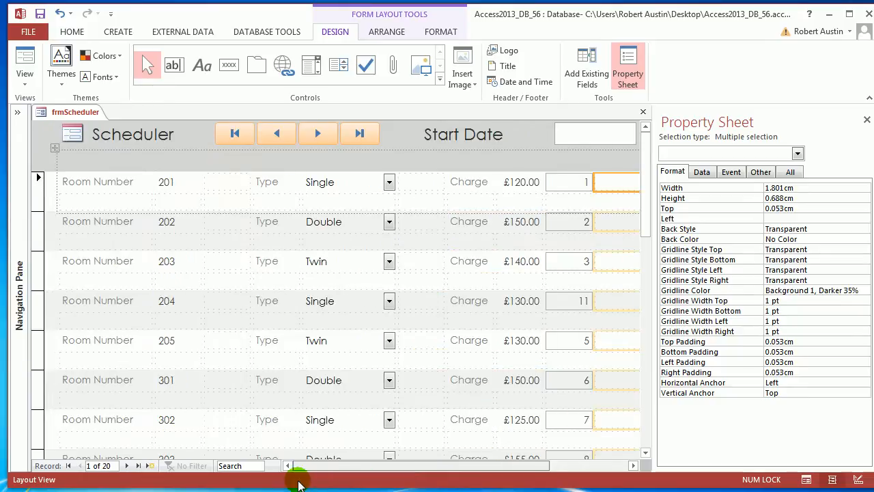
pyautogui.click(116, 202)
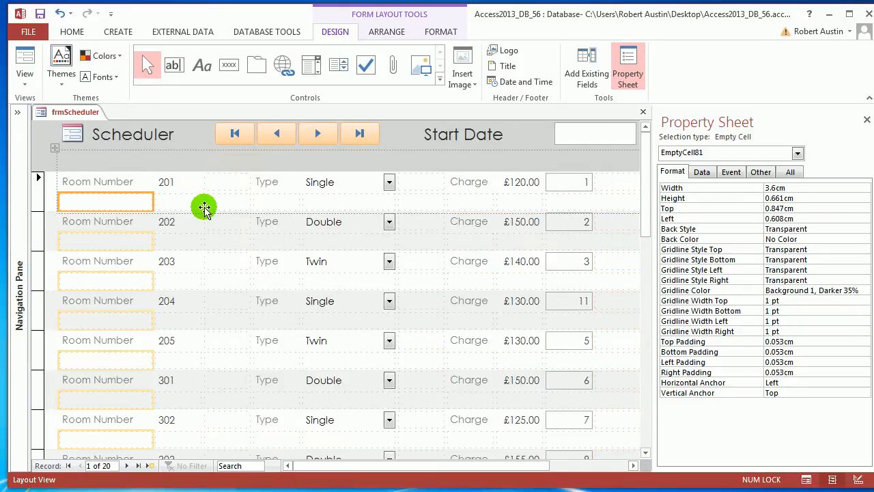
pyautogui.click(387, 31)
pyautogui.click(386, 60)
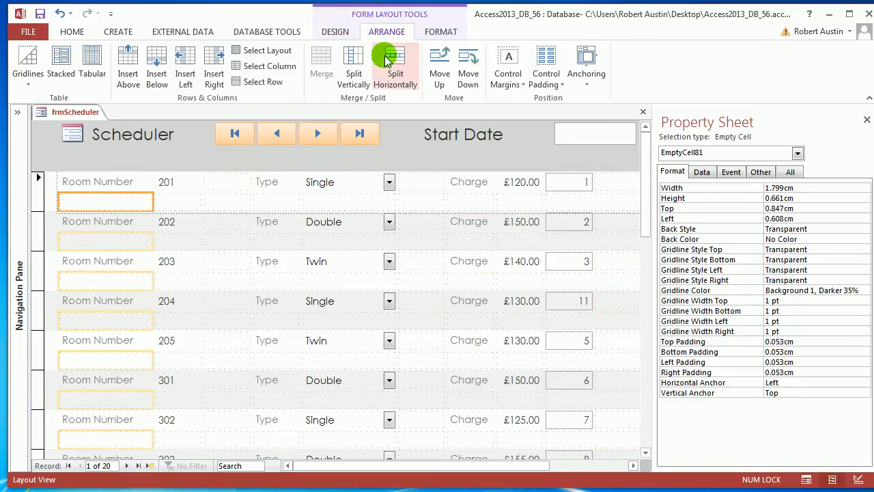
pyautogui.click(318, 202)
pyautogui.click(395, 63)
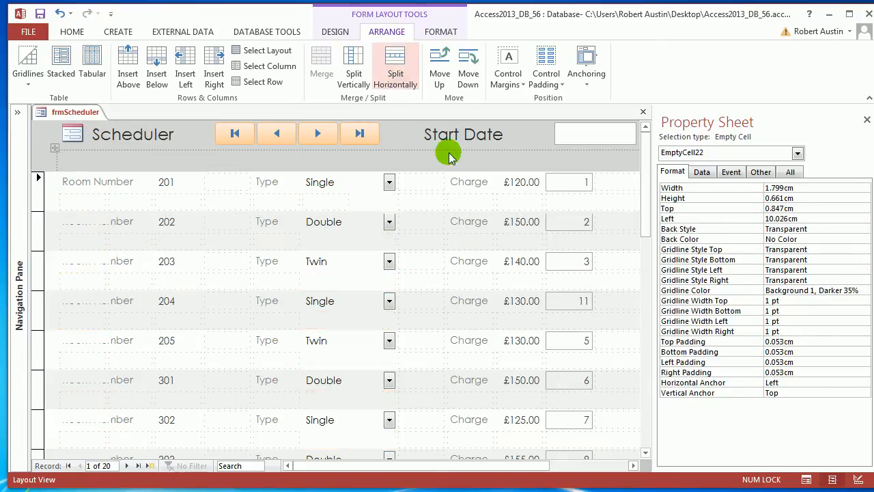
# Split the wide empty cell below the RoomID text box horizontally
pyautogui.click(471, 202)
pyautogui.click(518, 201)
pyautogui.click(570, 202)
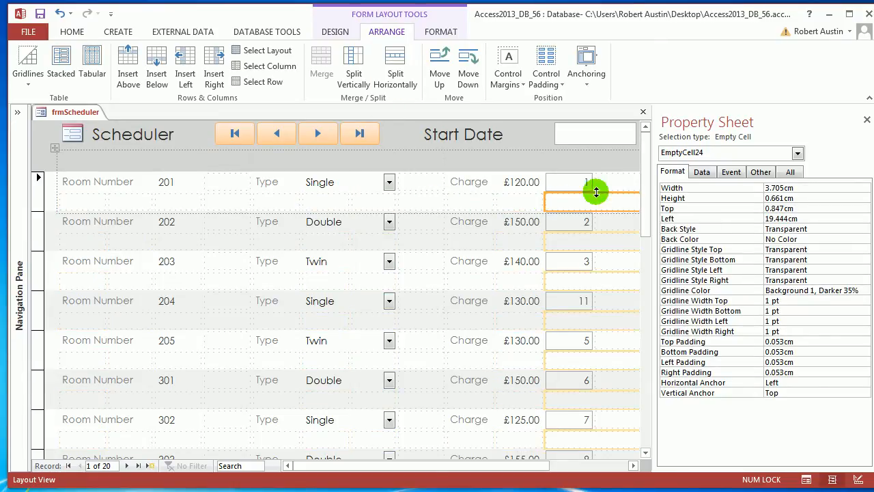
pyautogui.click(405, 75)
# Split the wide empty header cells above the RoomID text box, room type combo box and Room Number label horizontally
pyautogui.click(578, 157)
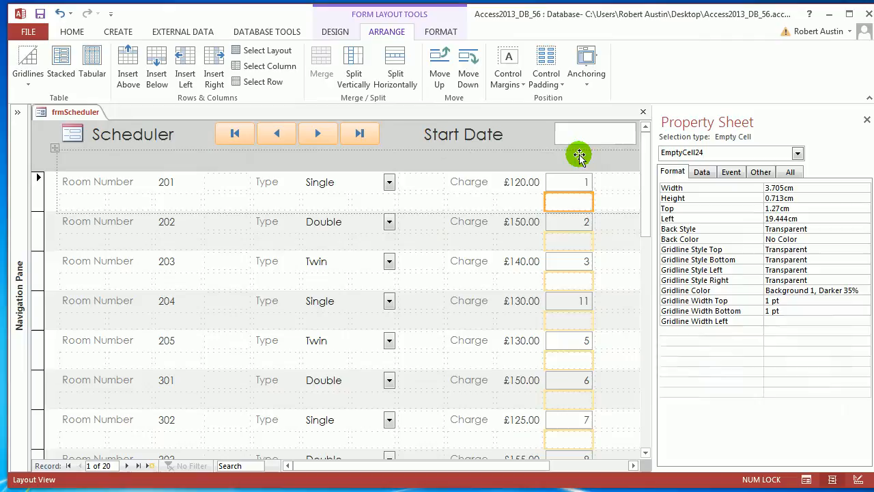
pyautogui.click(408, 78)
pyautogui.click(450, 164)
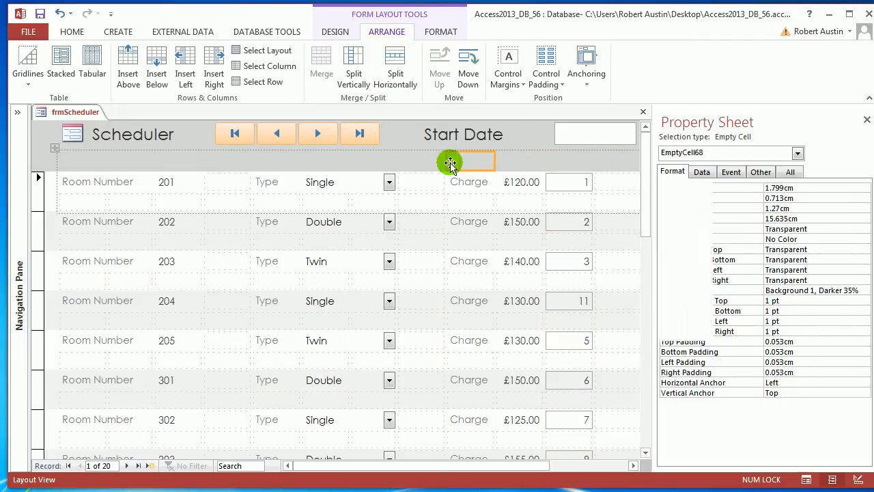
pyautogui.click(424, 163)
pyautogui.click(381, 162)
pyautogui.click(392, 76)
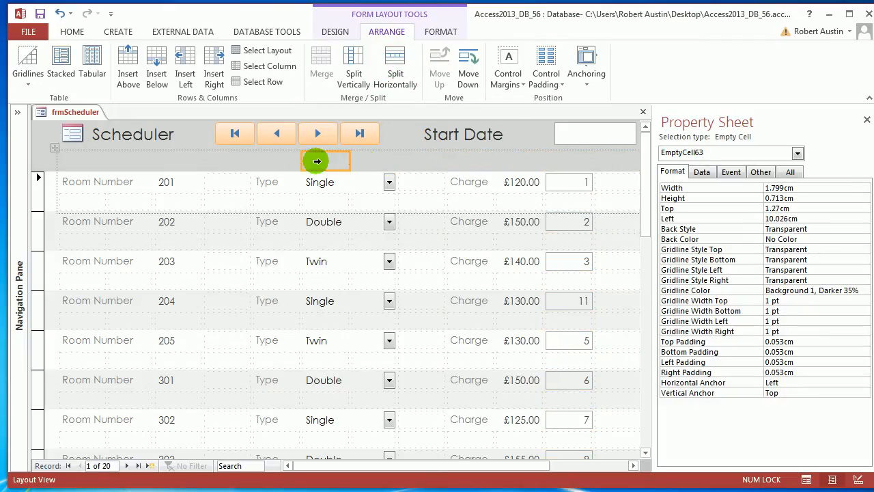
pyautogui.click(266, 159)
pyautogui.click(195, 160)
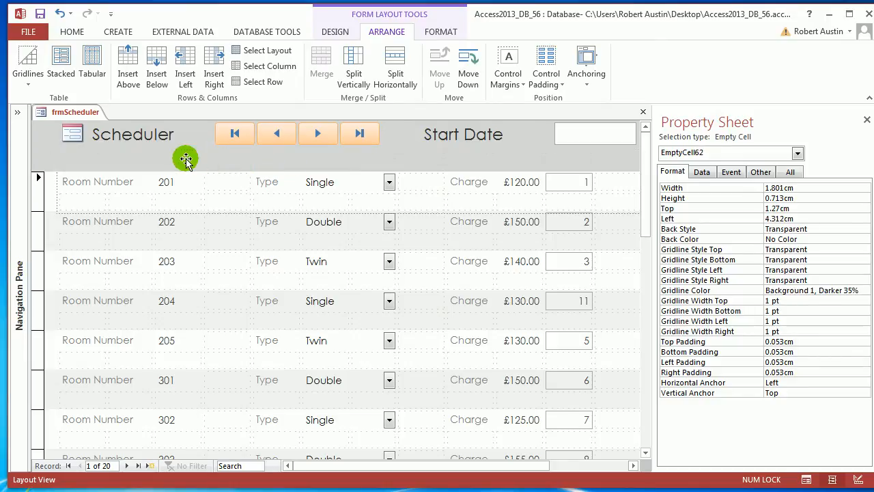
pyautogui.click(132, 162)
pyautogui.click(393, 65)
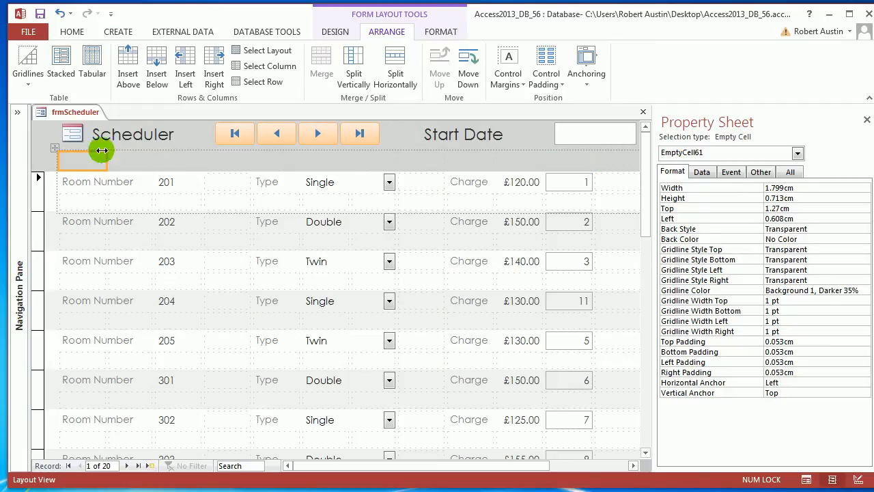
# Add a text box to the header row above the room number value and delete its attached label
pyautogui.click(335, 31)
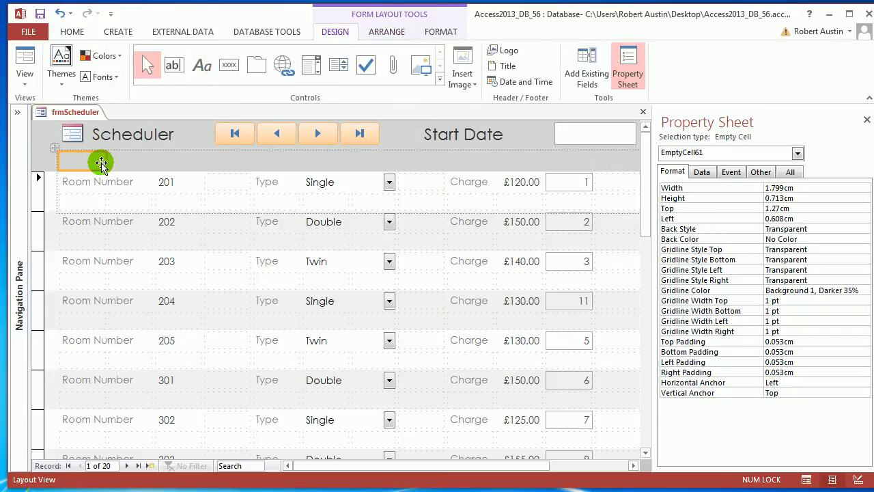
pyautogui.click(176, 64)
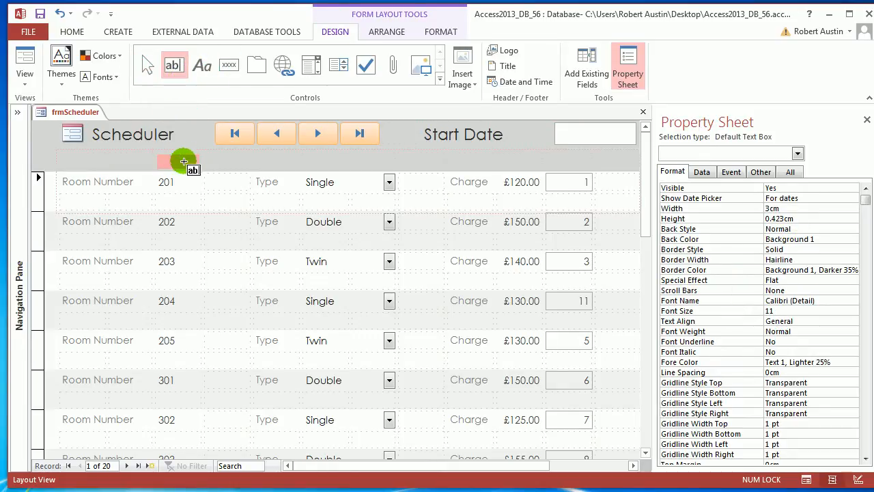
pyautogui.click(184, 159)
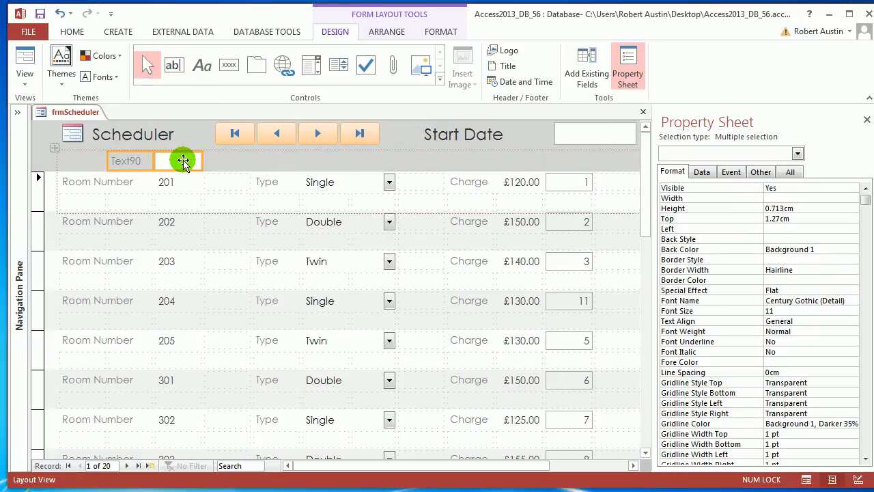
pyautogui.click(121, 158)
pyautogui.press('Delete')
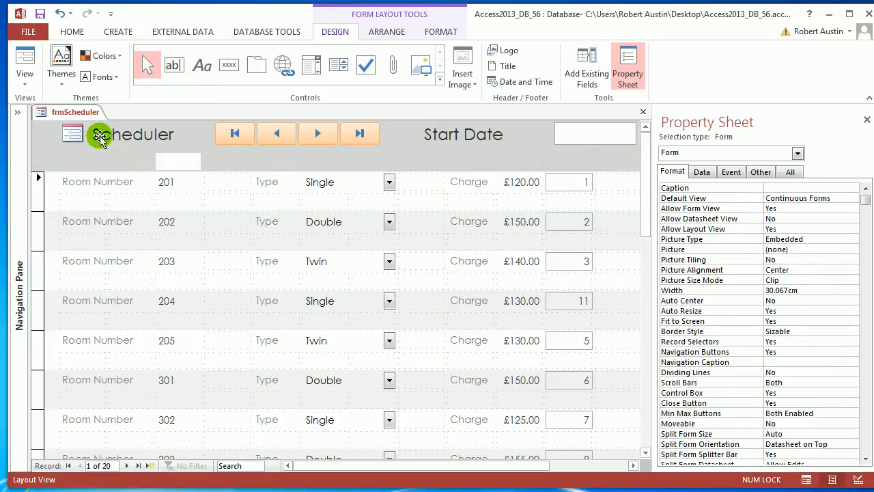
# Switch the form to Design View and move the new text box into the first cell of the header row
pyautogui.rightClick(75, 112)
pyautogui.click(118, 207)
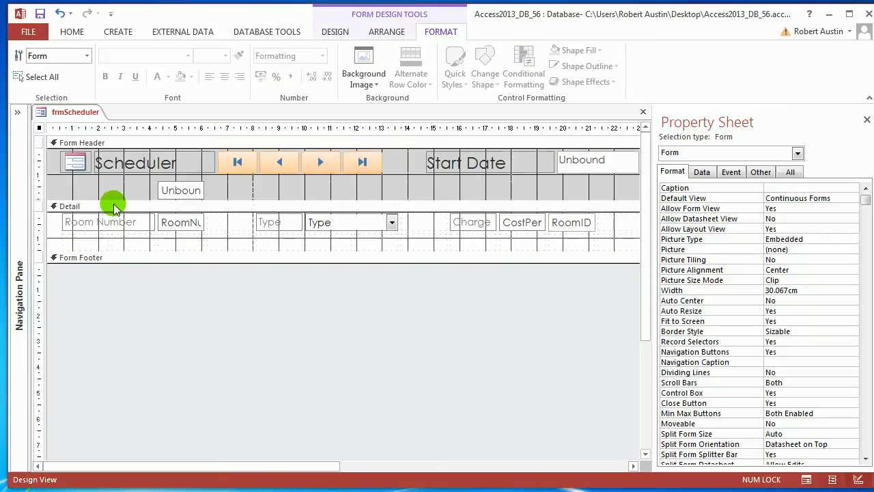
pyautogui.moveTo(171, 194); pyautogui.dragTo(77, 191)
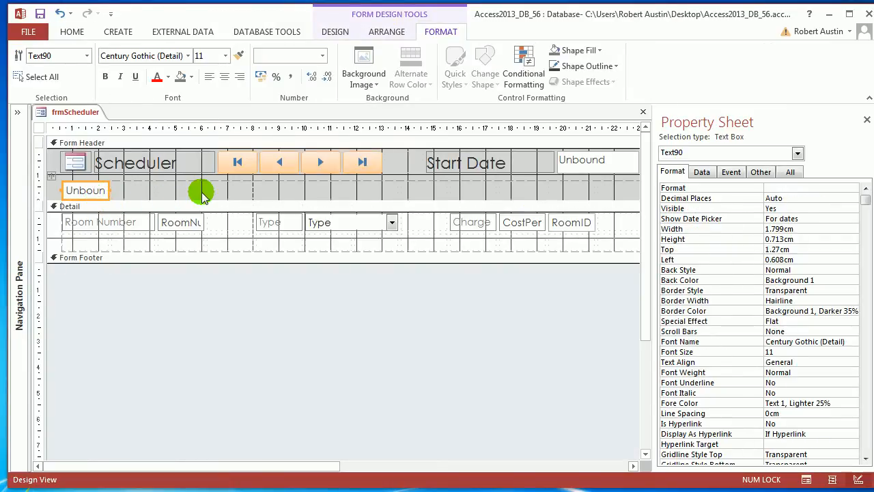
# Copy the unbound text box and place four copies in the second to fifth cells of the header row
pyautogui.hotkey('ctrl', 'c')
pyautogui.hotkey('ctrl', 'v')
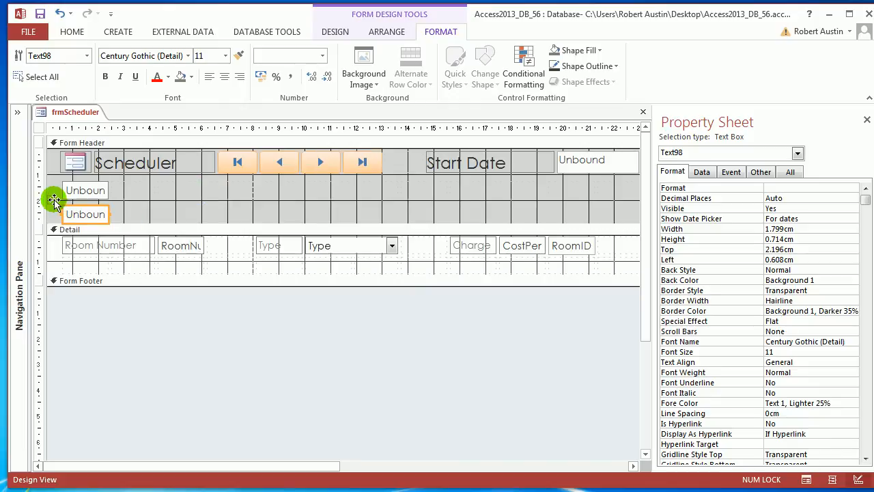
pyautogui.moveTo(54, 200); pyautogui.dragTo(123, 202)
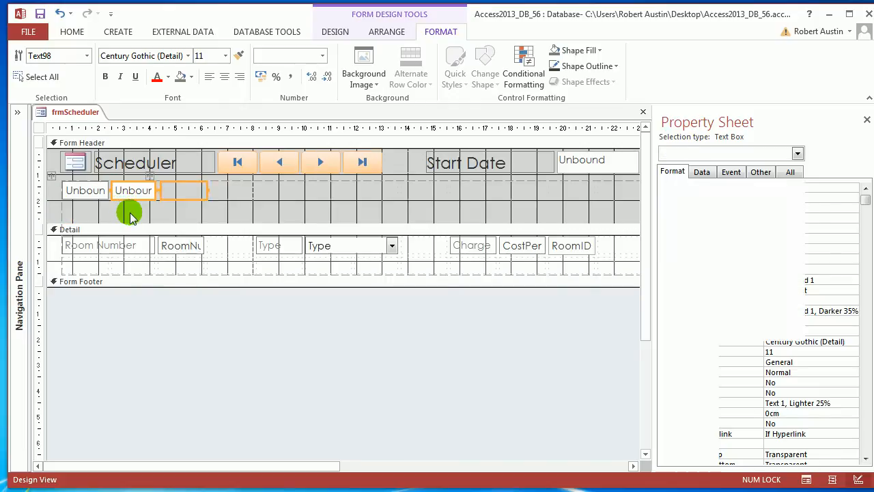
pyautogui.moveTo(151, 177)
pyautogui.mouseDown()
pyautogui.moveTo(207, 189)
pyautogui.moveTo(220, 181)
pyautogui.moveTo(211, 189)
pyautogui.mouseUp()
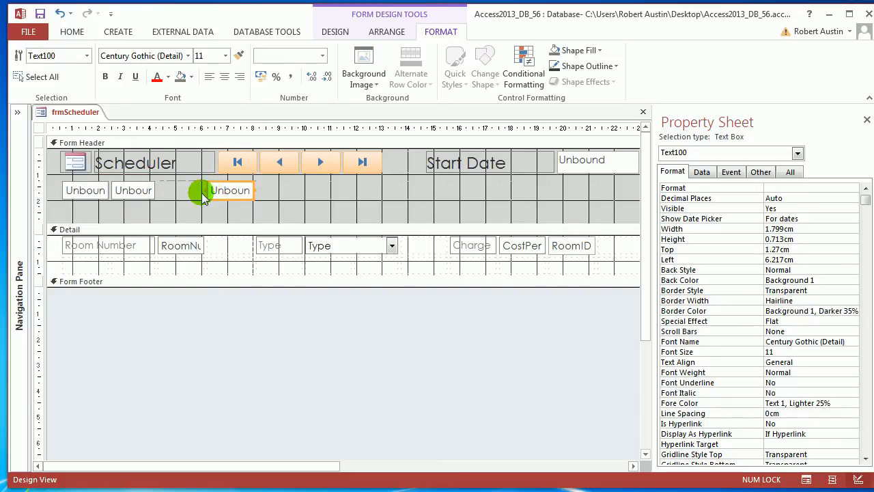
pyautogui.hotkey('ctrl', 'v')
pyautogui.moveTo(297, 181); pyautogui.dragTo(183, 191)
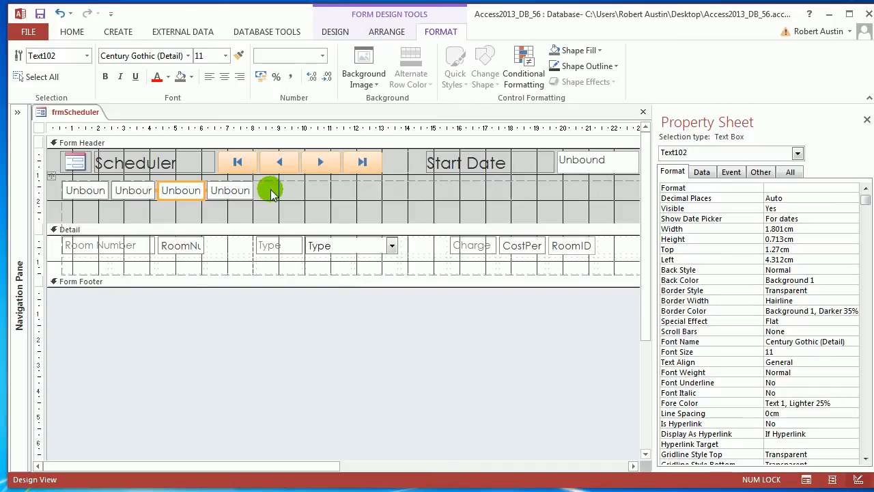
pyautogui.hotkey('ctrl', 'v')
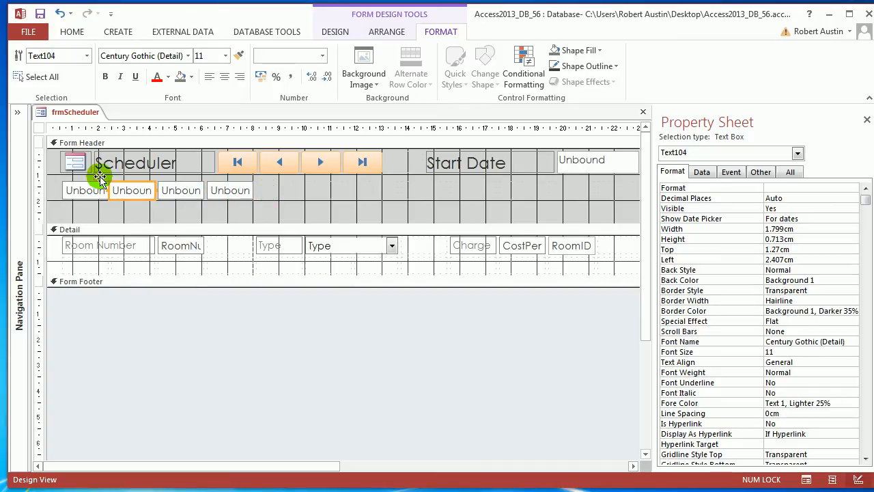
pyautogui.moveTo(100, 178); pyautogui.dragTo(306, 191)
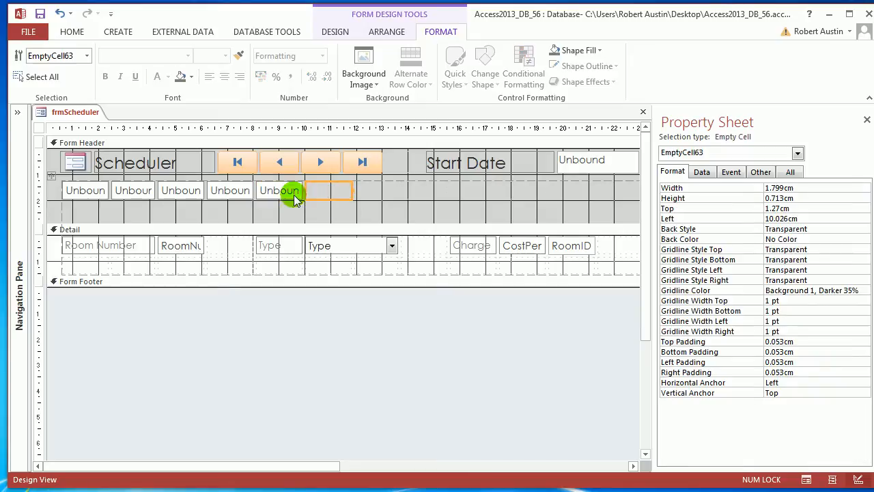
# Paste five more copies of the text box and place them in the sixth to tenth cells of the header row
pyautogui.click(287, 192)
pyautogui.hotkey('ctrl', 'v')
pyautogui.hotkey('ctrl', 'v')
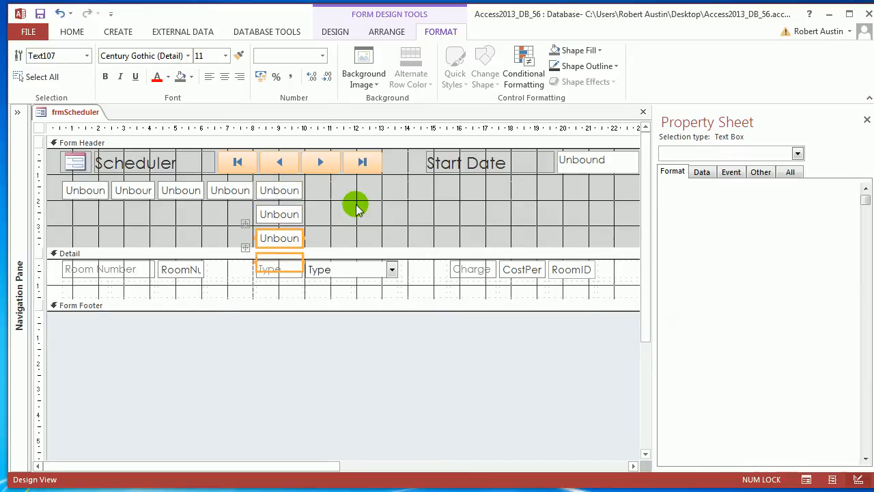
pyautogui.hotkey('ctrl', 'v')
pyautogui.hotkey('ctrl', 'v')
pyautogui.hotkey('ctrl', 'v')
pyautogui.moveTo(245, 294); pyautogui.dragTo(363, 190)
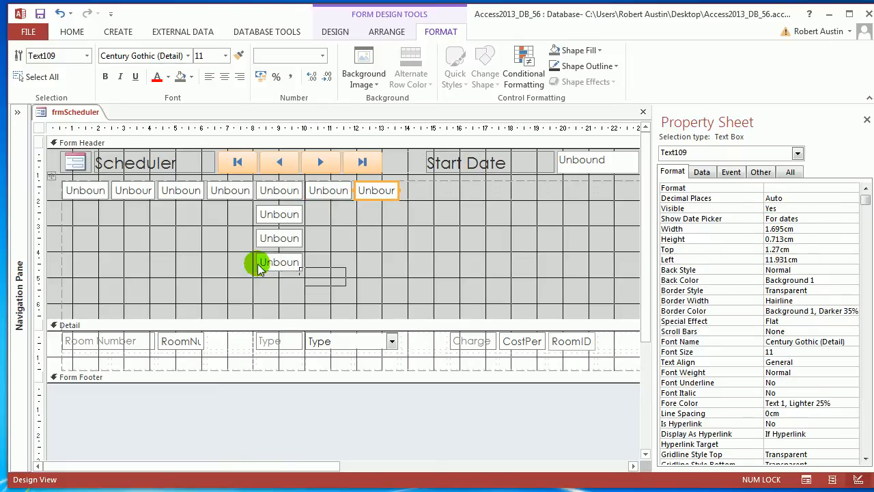
pyautogui.moveTo(258, 268); pyautogui.dragTo(404, 191)
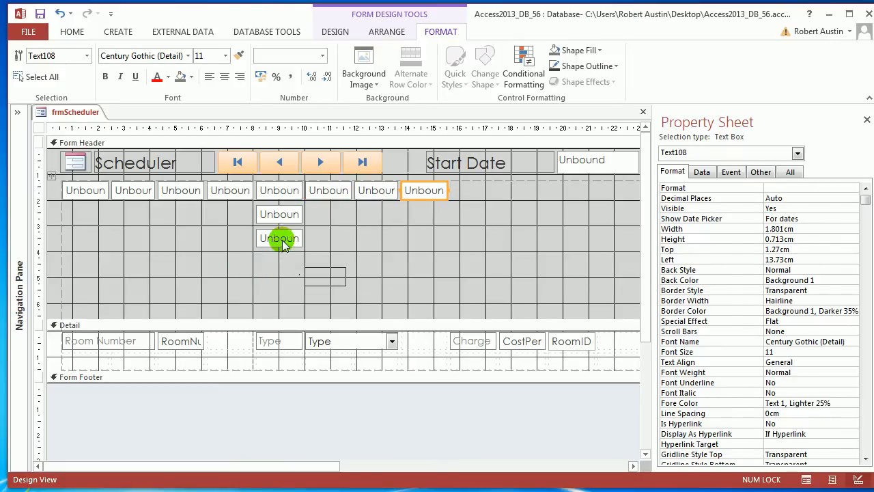
pyautogui.moveTo(283, 244); pyautogui.dragTo(476, 197)
pyautogui.moveTo(444, 214); pyautogui.dragTo(523, 189)
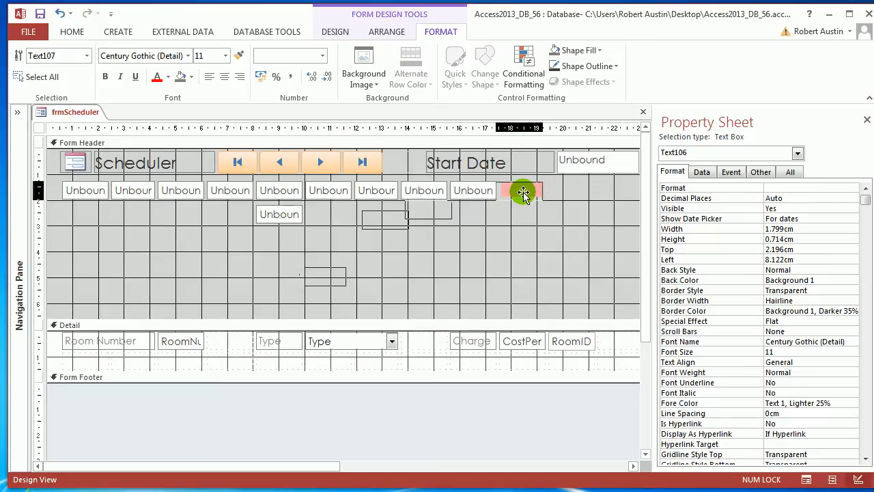
# Copy the tenth header text box and place three copies in the remaining empty cells of that row
pyautogui.moveTo(308, 466); pyautogui.dragTo(485, 470)
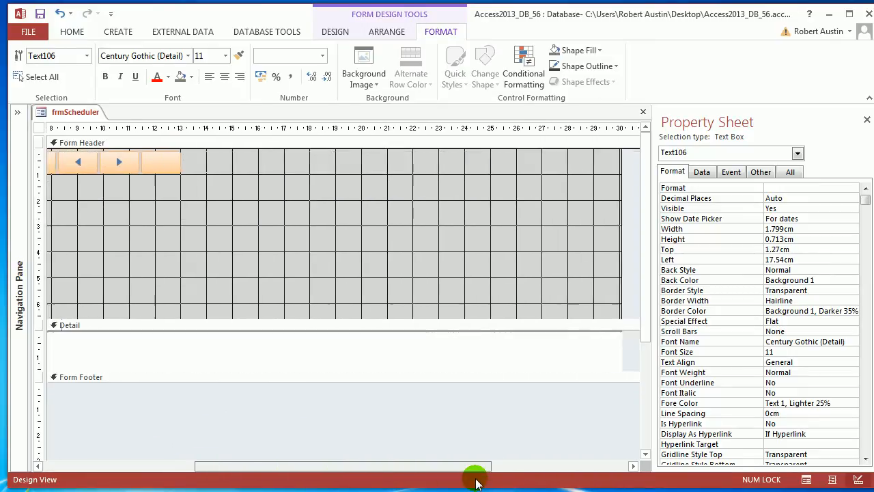
pyautogui.click(361, 196)
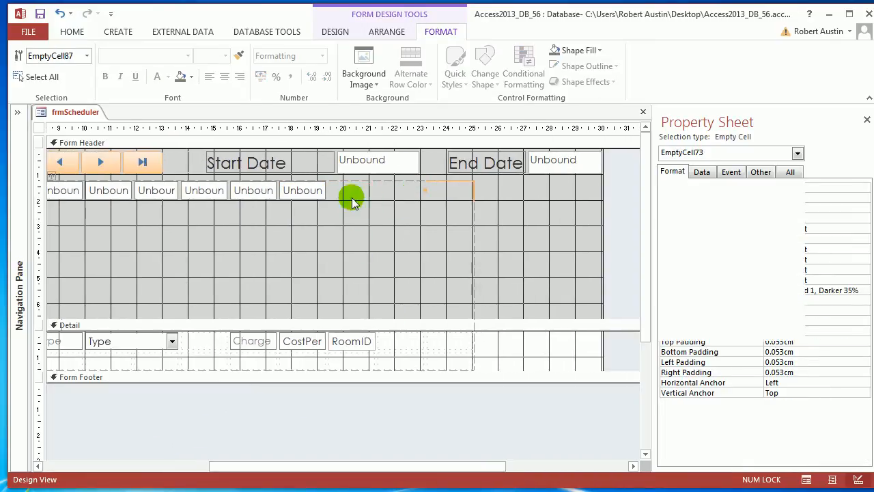
pyautogui.click(306, 191)
pyautogui.hotkey('ctrl', 'c')
pyautogui.hotkey('ctrl', 'v')
pyautogui.hotkey('ctrl', 'v')
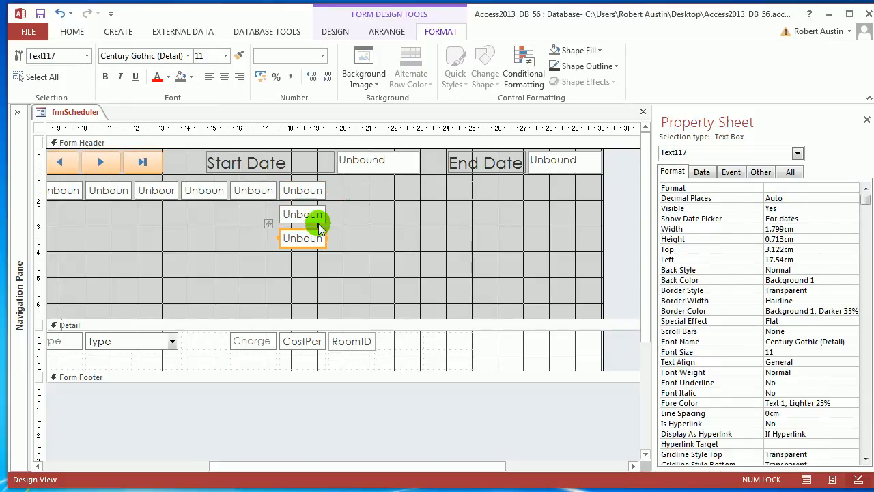
pyautogui.hotkey('ctrl', 'v')
pyautogui.moveTo(273, 248); pyautogui.dragTo(336, 194)
pyautogui.moveTo(296, 236); pyautogui.dragTo(422, 185)
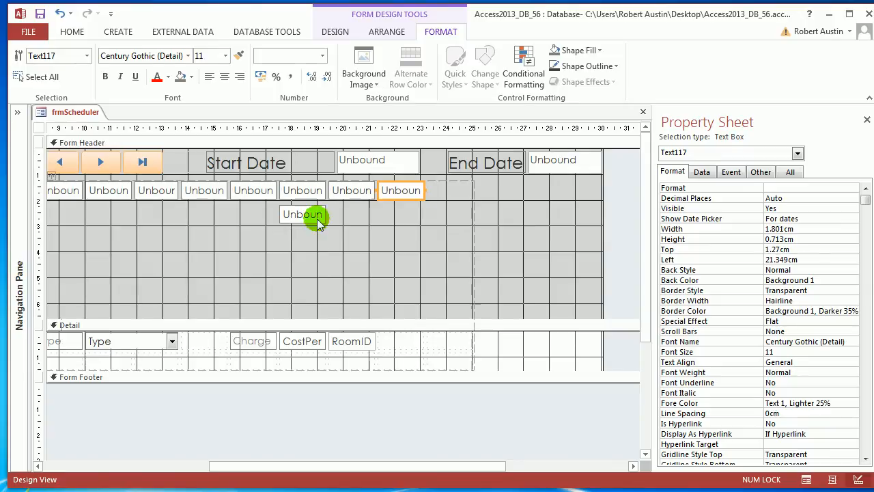
pyautogui.moveTo(312, 219); pyautogui.dragTo(436, 187)
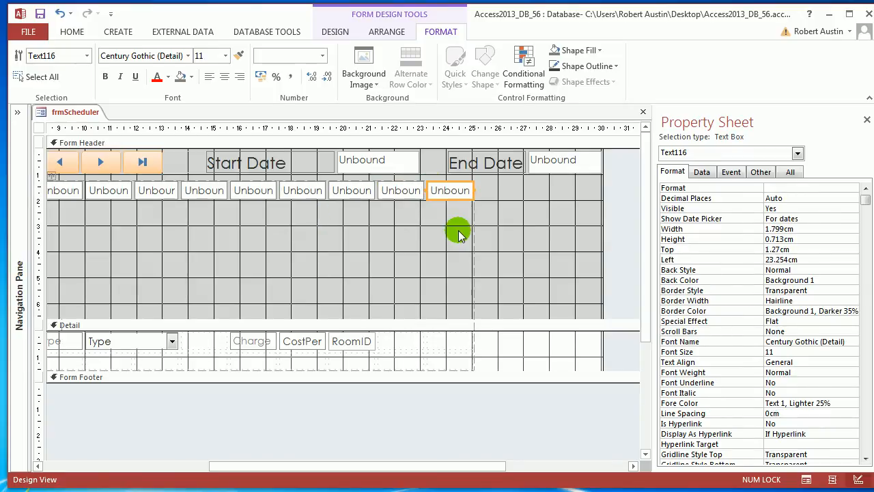
# Insert two columns after the last header text box and set their width to 1.8 cm
pyautogui.moveTo(279, 465); pyautogui.dragTo(54, 289)
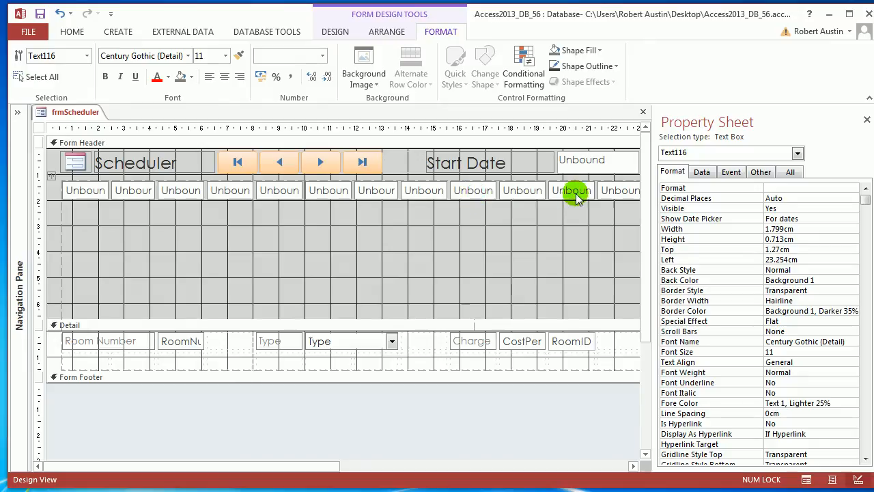
pyautogui.moveTo(287, 464); pyautogui.dragTo(504, 472)
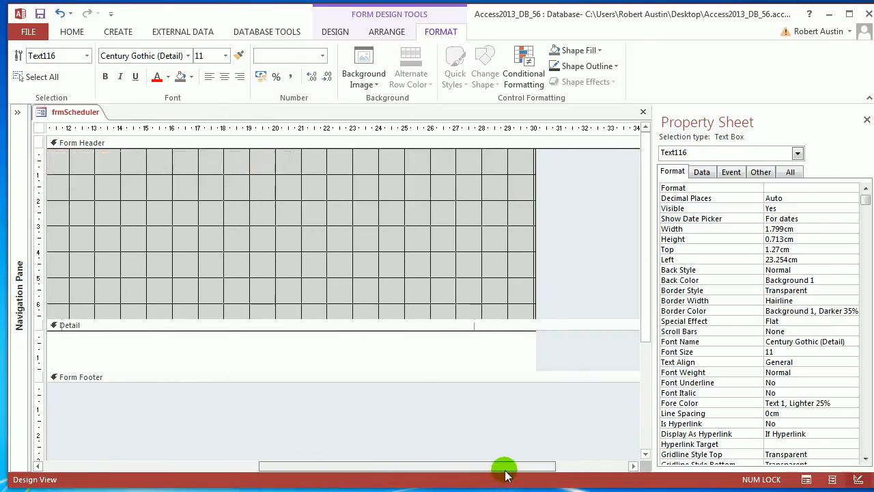
pyautogui.click(403, 32)
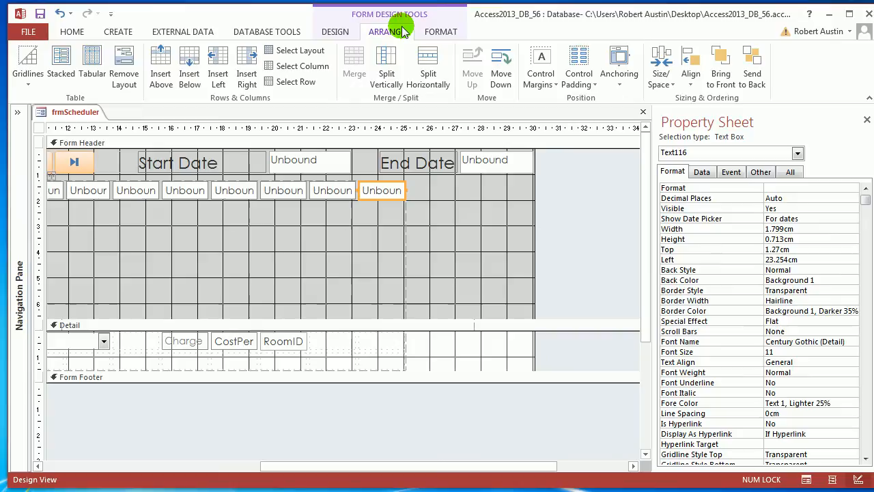
pyautogui.click(253, 74)
pyautogui.click(451, 190)
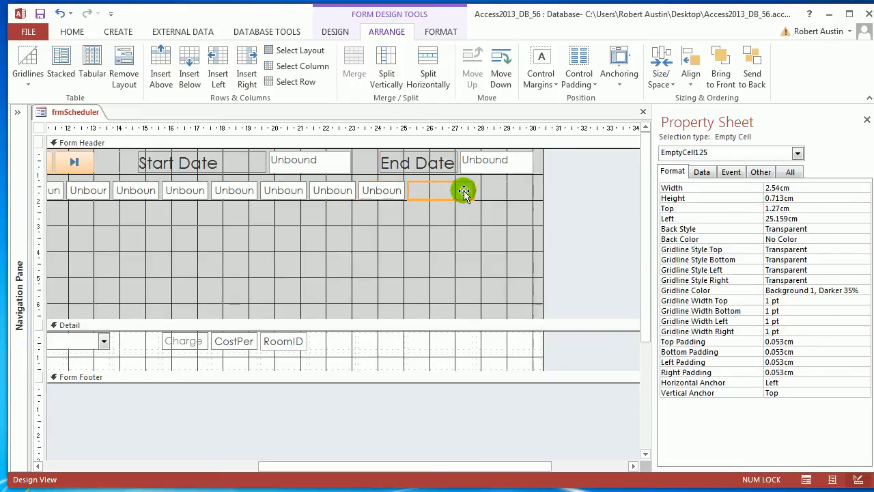
pyautogui.keyDown('shift'); pyautogui.click(498, 190); pyautogui.keyUp('shift')
pyautogui.click(744, 188)
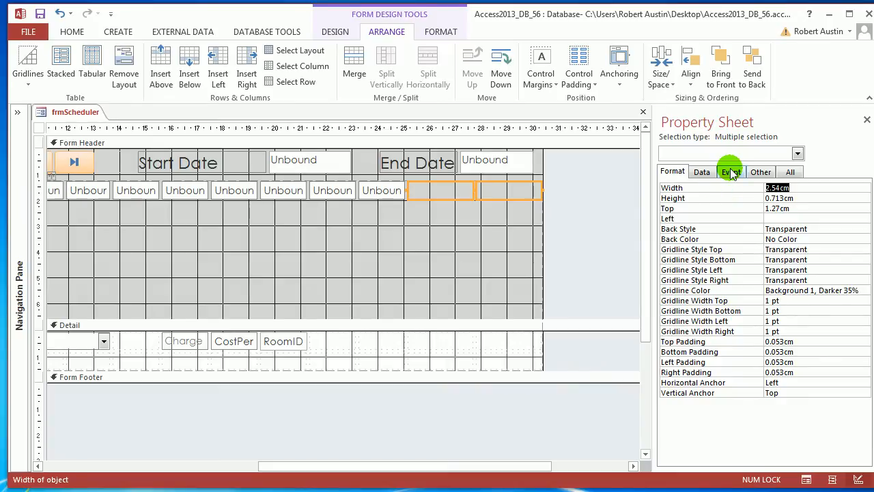
pyautogui.write('1.8')
pyautogui.press('Return')
# Paste two more copies of the text box and place them in the two new cells ending the header row
pyautogui.click(380, 190)
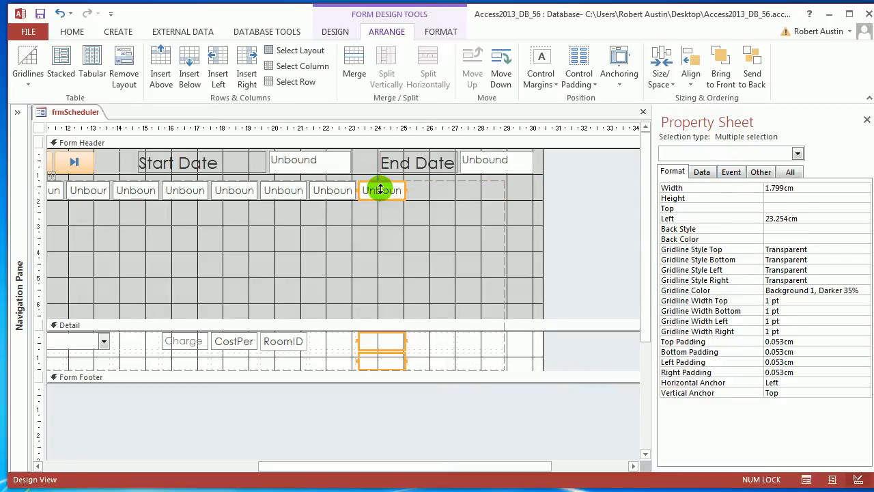
pyautogui.click(385, 192)
pyautogui.click(387, 193)
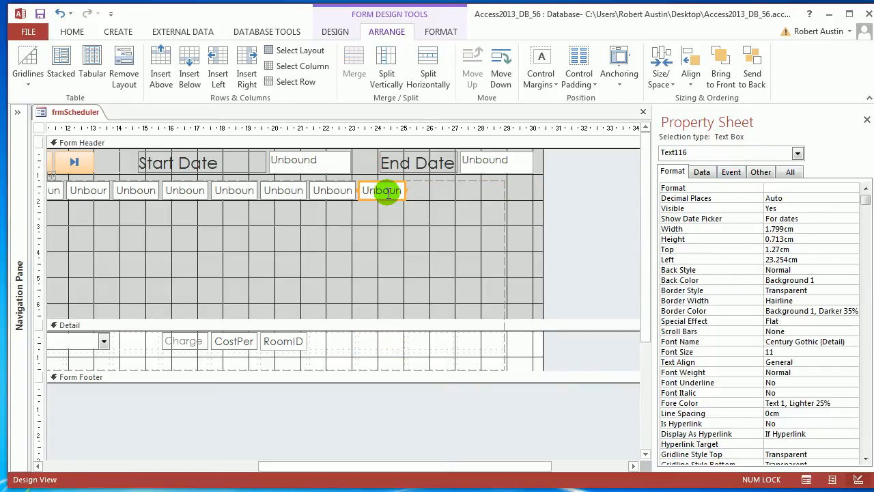
pyautogui.hotkey('ctrl', 'v')
pyautogui.hotkey('ctrl', 'v')
pyautogui.moveTo(358, 230); pyautogui.dragTo(480, 192)
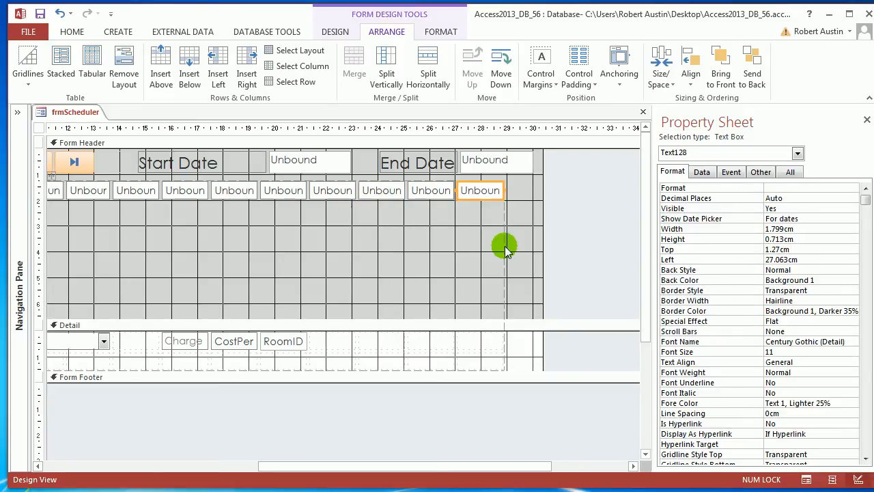
pyautogui.moveTo(303, 462); pyautogui.dragTo(92, 464)
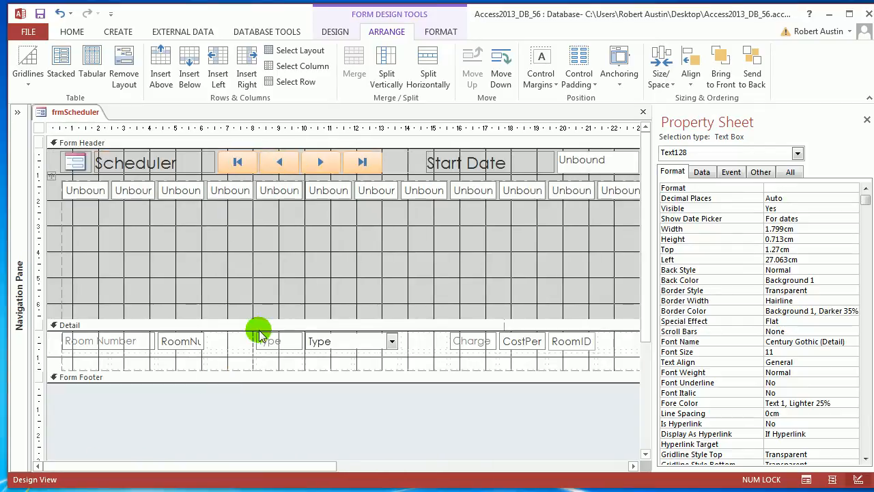
# Shrink the Form Header section so it ends just below the row of date text boxes
pyautogui.moveTo(269, 319); pyautogui.dragTo(292, 206)
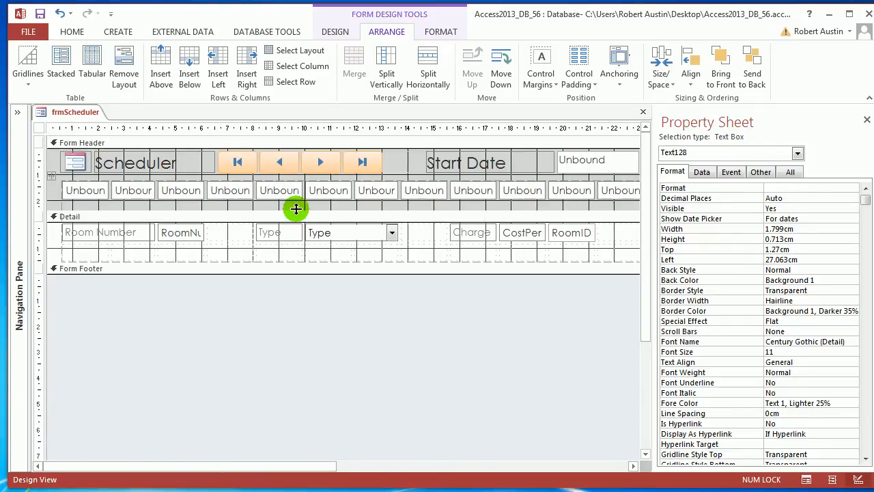
# Name the first two text boxes in the header row txtDate1 and txtDate2
pyautogui.click(90, 190)
pyautogui.click(760, 171)
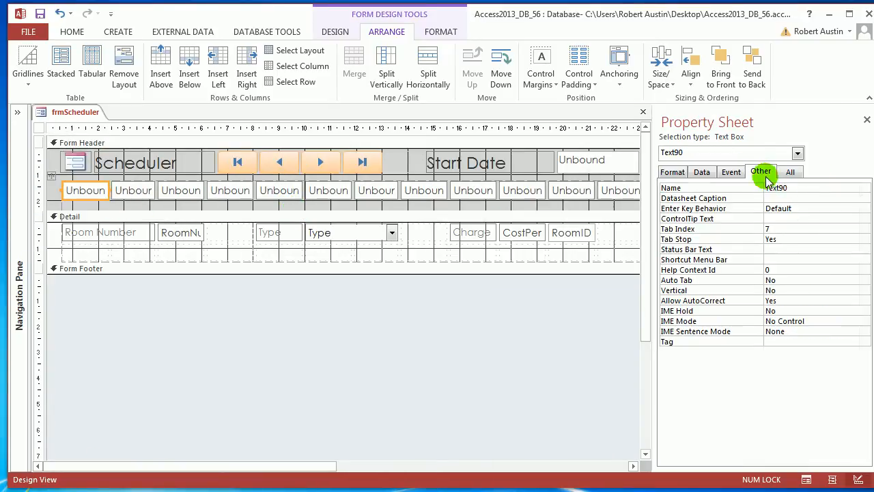
pyautogui.doubleClick(794, 187)
pyautogui.write('txtDate1')
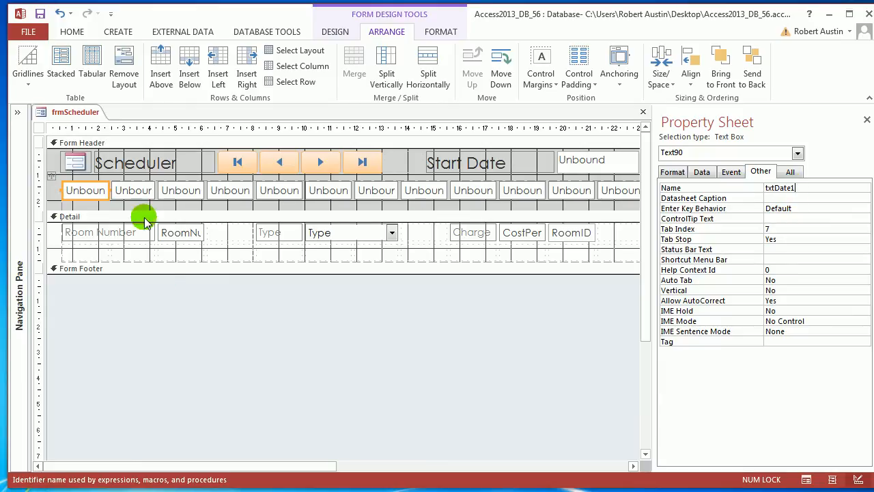
pyautogui.click(146, 189)
pyautogui.click(741, 188)
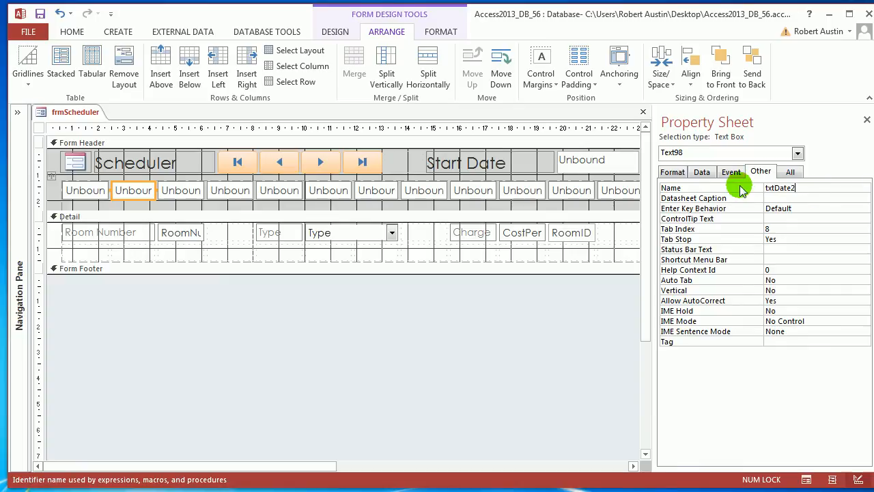
pyautogui.press('Return')
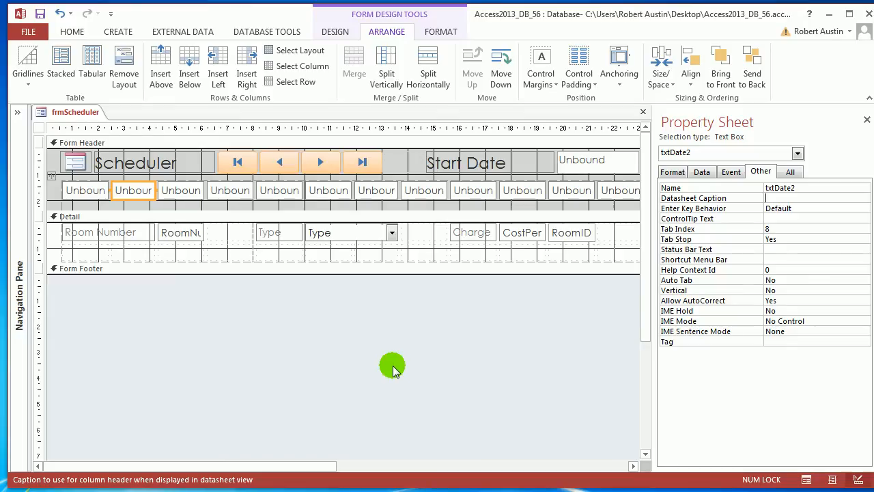
# Rename the first header row text box as txtDate0 and the second as txtDate1
pyautogui.click(94, 195)
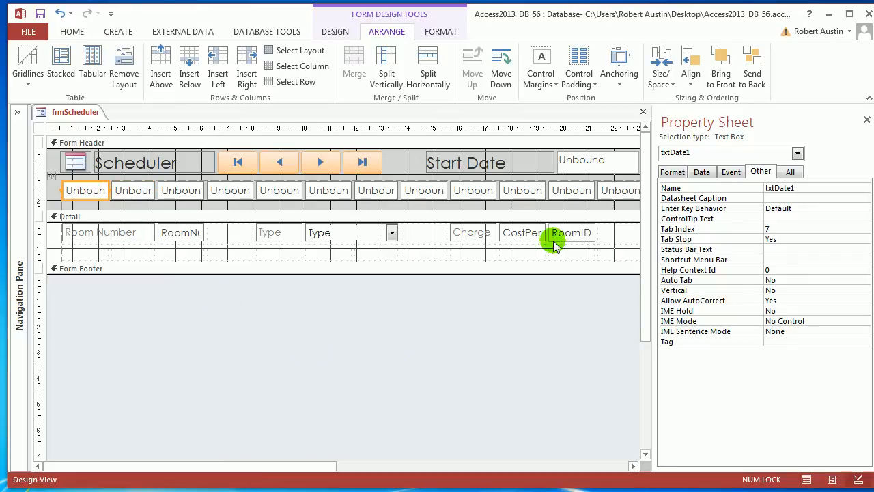
pyautogui.click(800, 188)
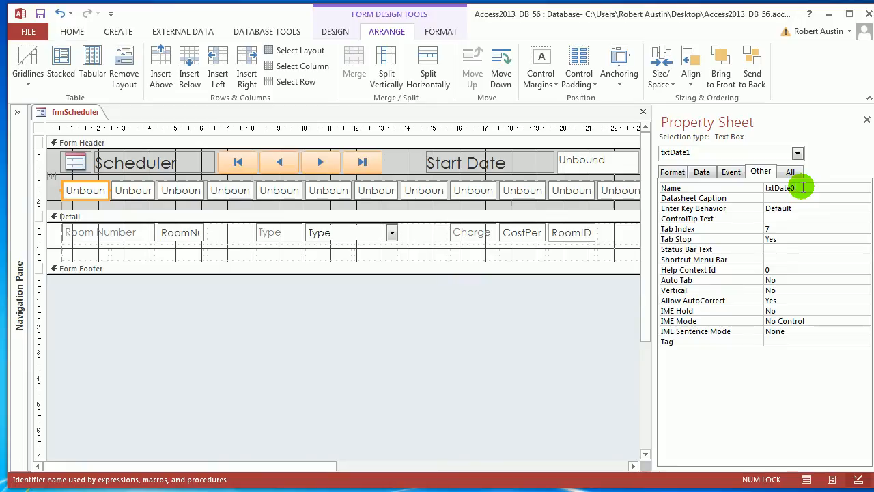
pyautogui.click(133, 190)
pyautogui.click(806, 187)
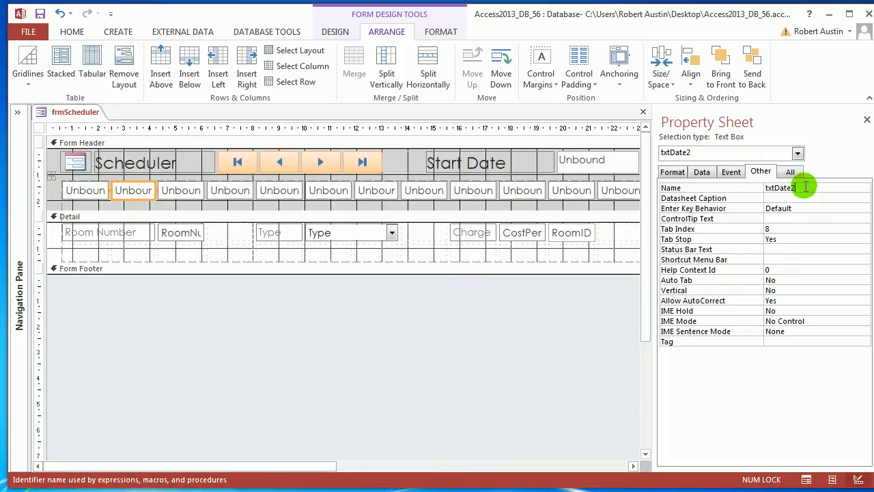
pyautogui.press('Return')
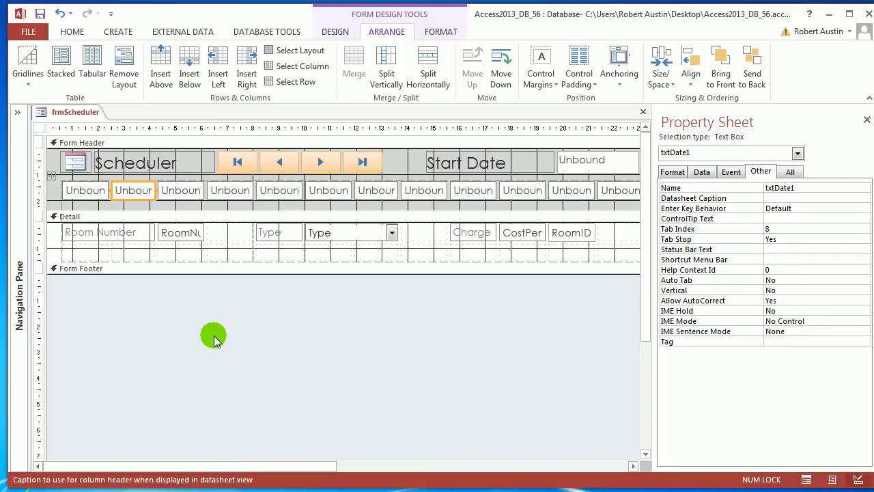
# Check the names of the first six text boxes in the header row
pyautogui.click(302, 341)
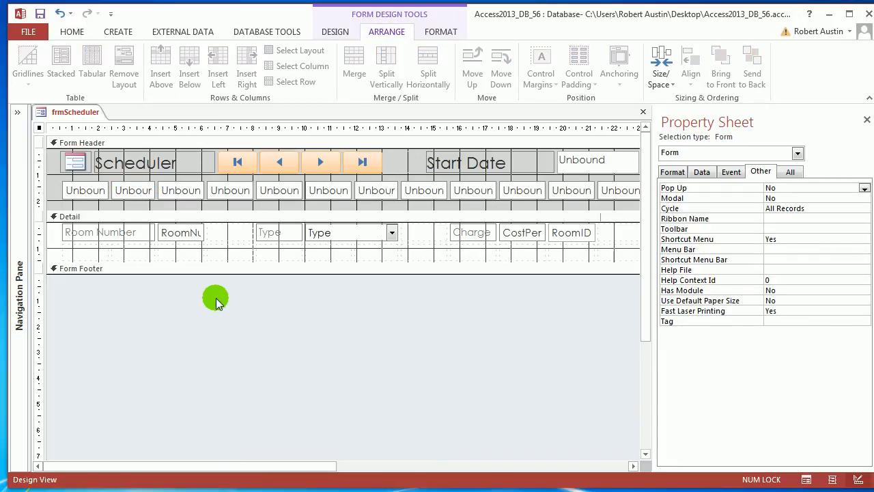
pyautogui.click(80, 193)
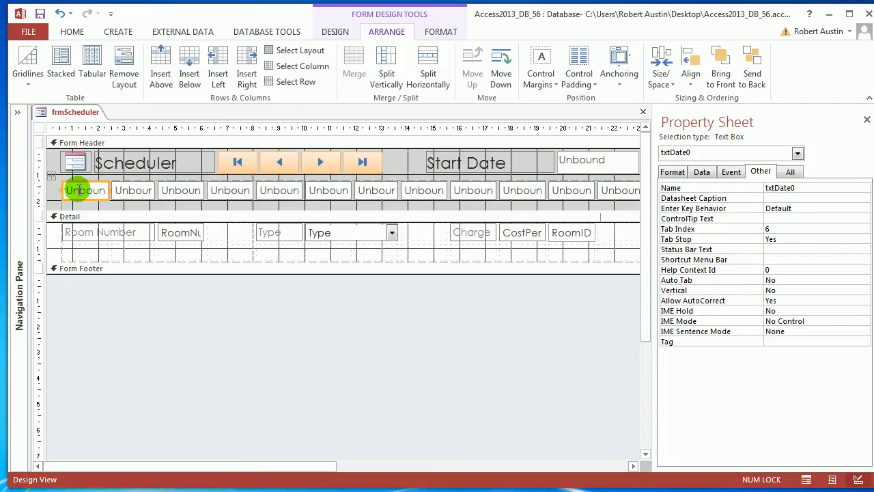
pyautogui.click(133, 191)
pyautogui.click(174, 191)
pyautogui.click(231, 191)
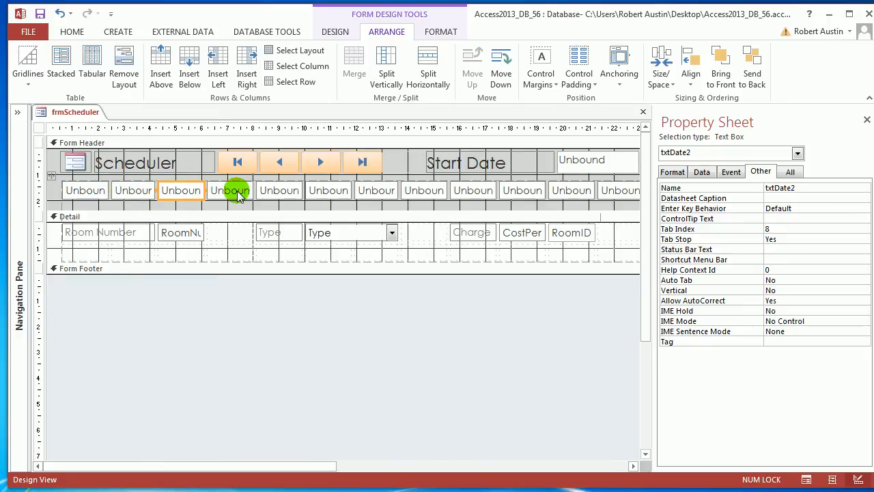
pyautogui.click(277, 191)
pyautogui.click(331, 191)
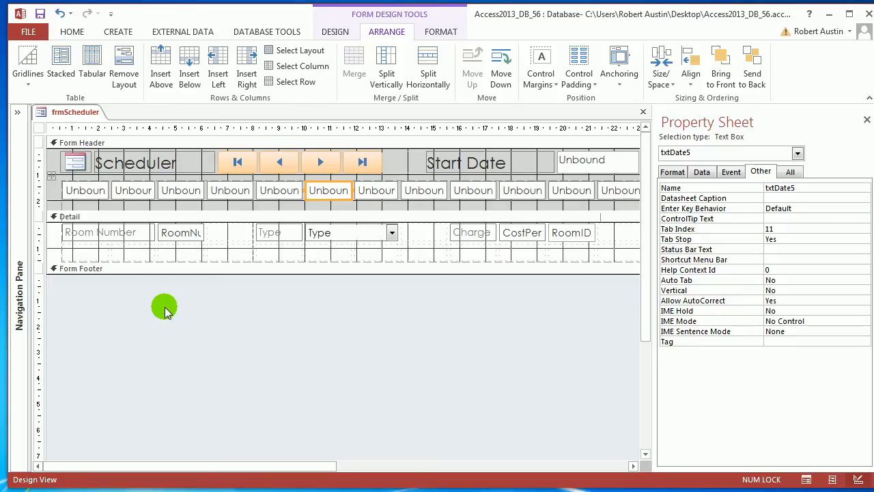
# Set the format of the entire row of date text boxes to Short Date
pyautogui.click(92, 192)
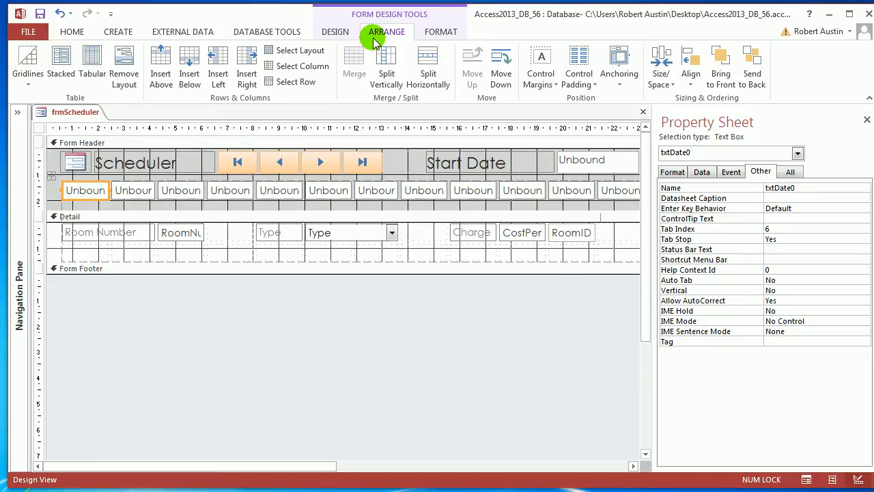
pyautogui.click(290, 81)
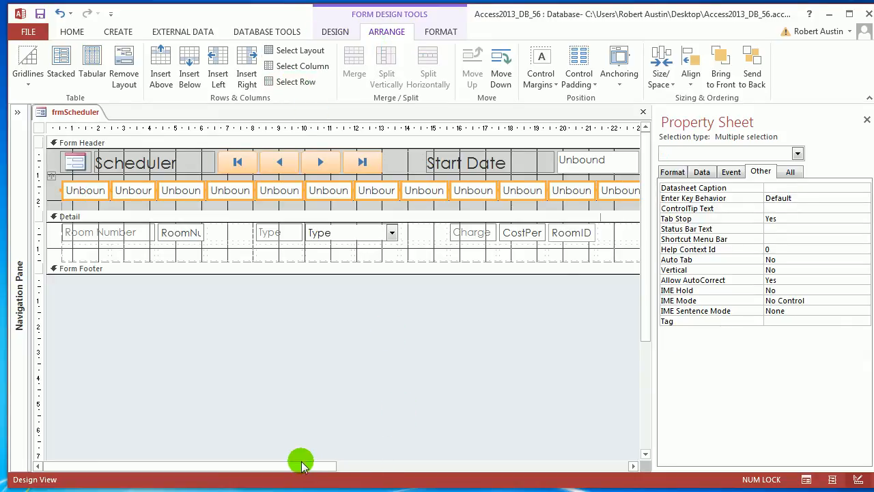
pyautogui.moveTo(303, 462); pyautogui.dragTo(512, 462)
pyautogui.click(672, 171)
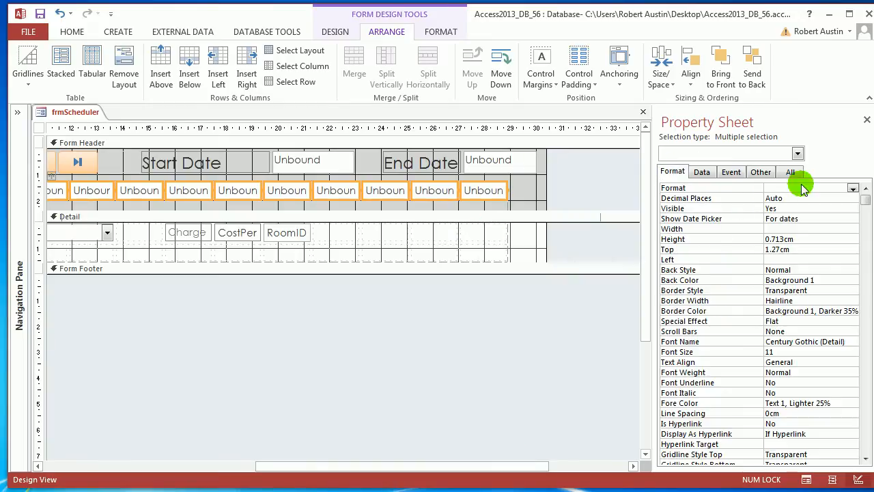
pyautogui.click(853, 189)
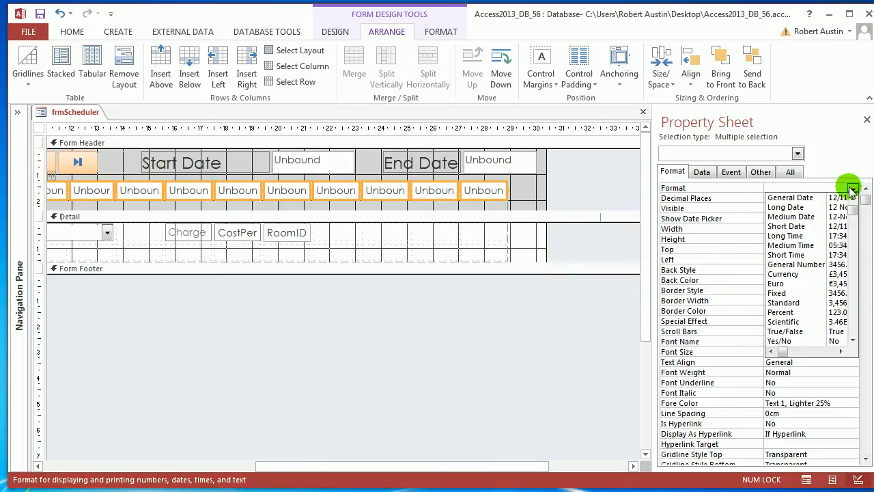
pyautogui.click(792, 226)
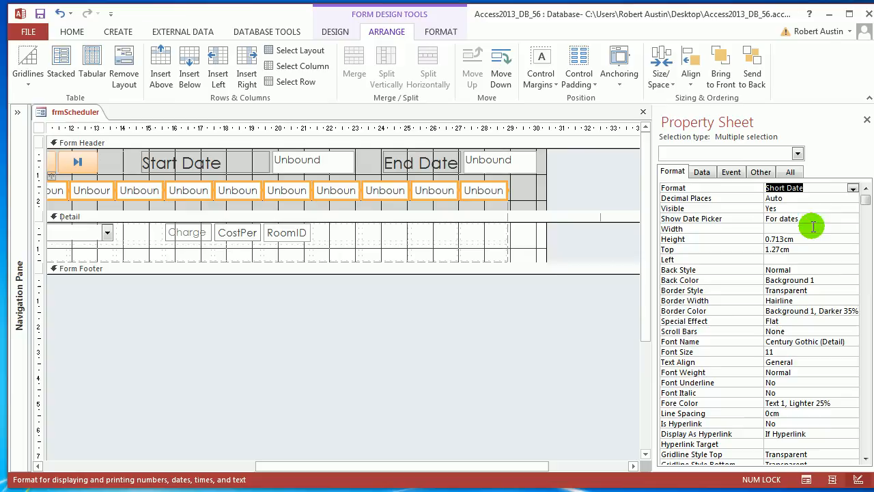
# Apply the Short Date format to both the Start Date and End Date text boxes
pyautogui.click(350, 162)
pyautogui.click(323, 164)
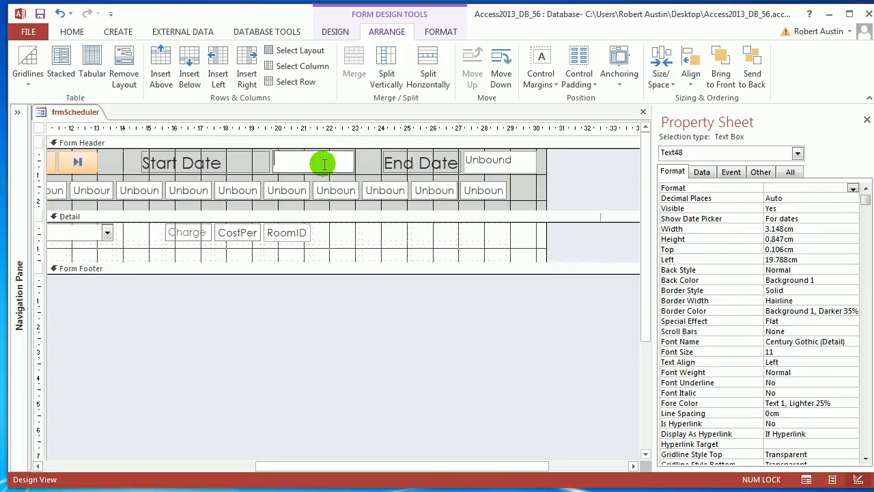
pyautogui.click(479, 162)
pyautogui.keyDown('shift'); pyautogui.click(310, 164); pyautogui.keyUp('shift')
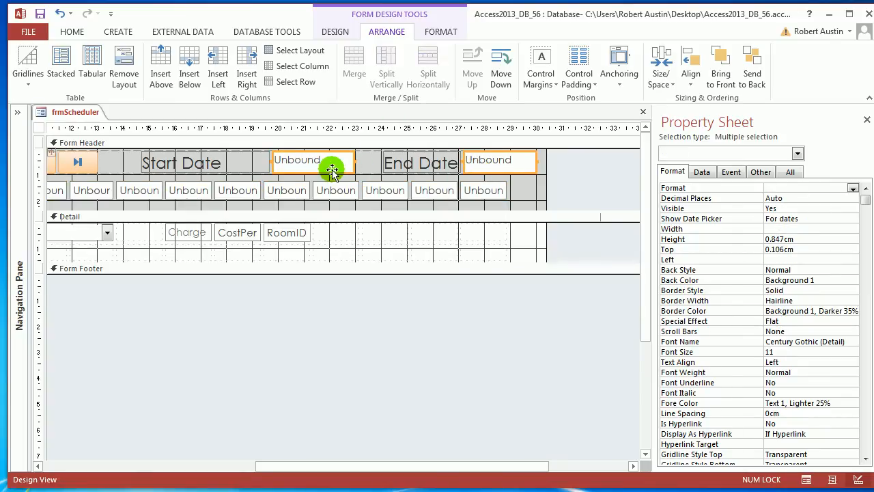
pyautogui.click(851, 189)
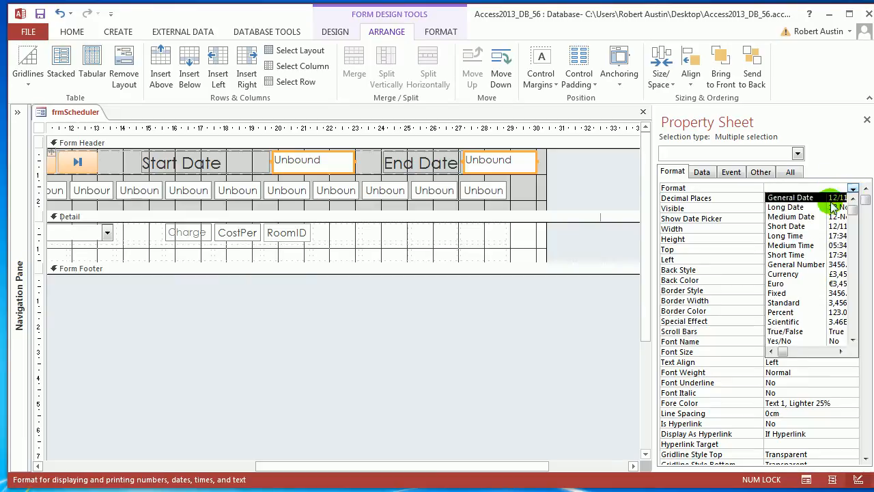
pyautogui.click(792, 226)
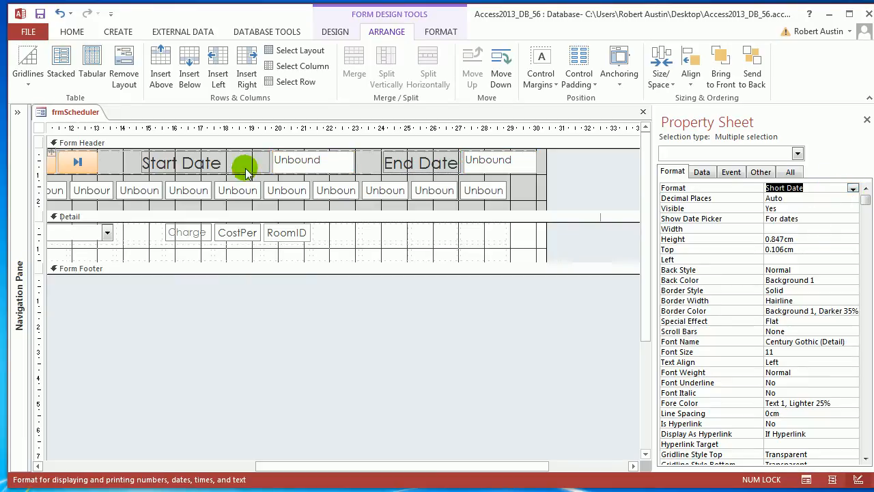
# Preview the scheduler form and its header row in Form View
pyautogui.rightClick(74, 112)
pyautogui.click(94, 115)
pyautogui.rightClick(94, 115)
pyautogui.click(128, 172)
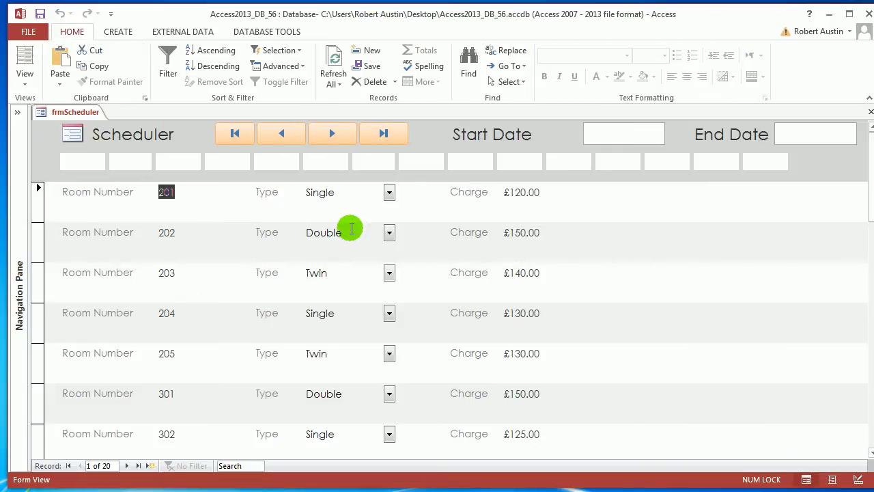
# In Layout View, give the whole row of date text boxes the Sunken special effect
pyautogui.rightClick(73, 115)
pyautogui.click(118, 195)
pyautogui.click(84, 162)
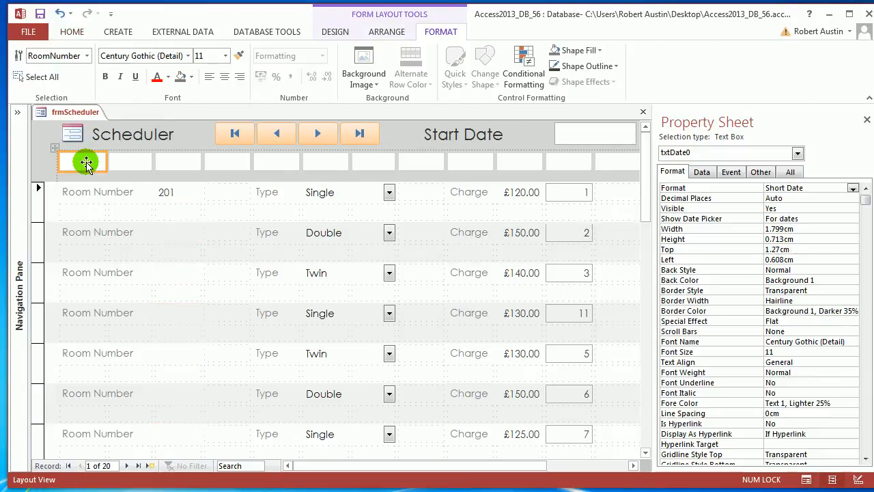
pyautogui.click(380, 41)
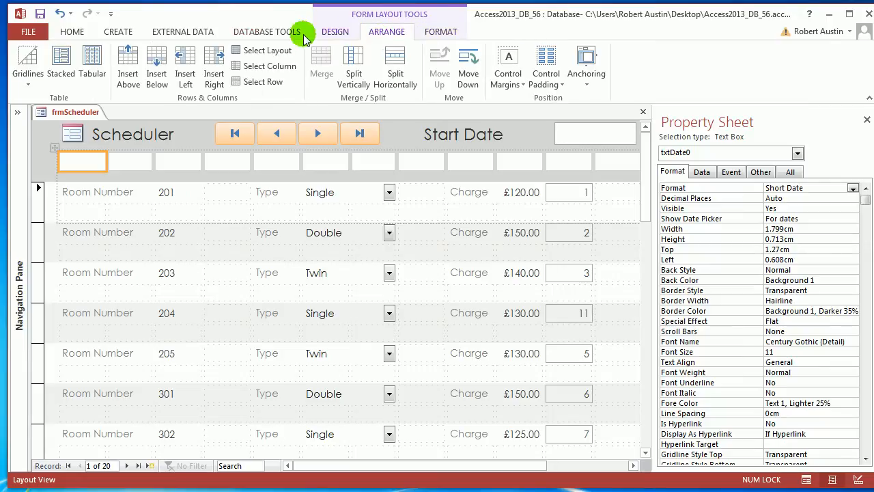
pyautogui.click(253, 82)
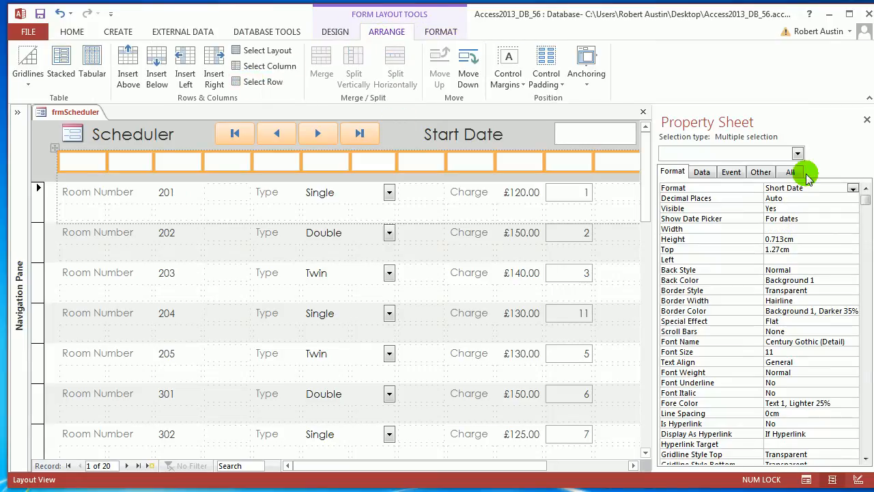
pyautogui.click(851, 321)
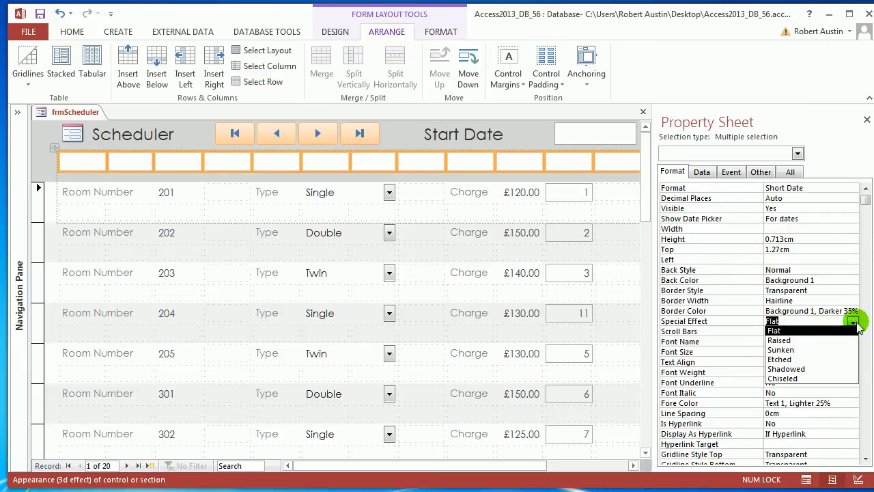
pyautogui.click(844, 356)
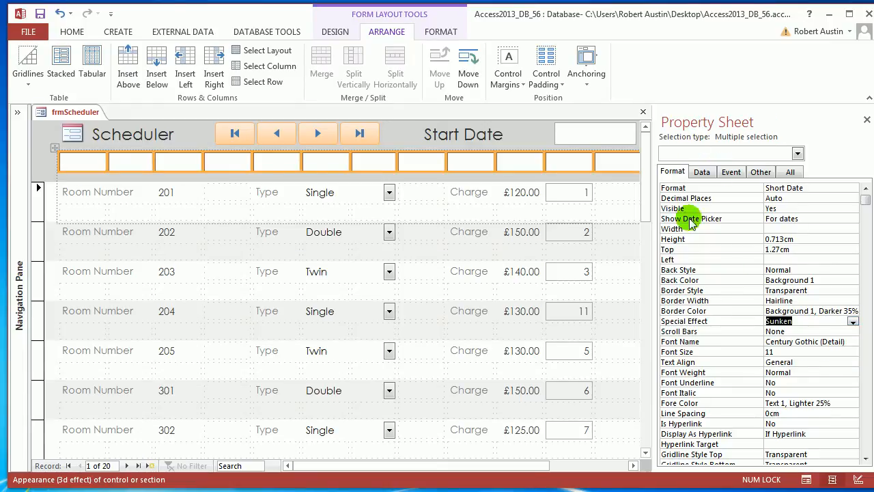
# Review the header row's sunken text boxes in Form View
pyautogui.rightClick(63, 113)
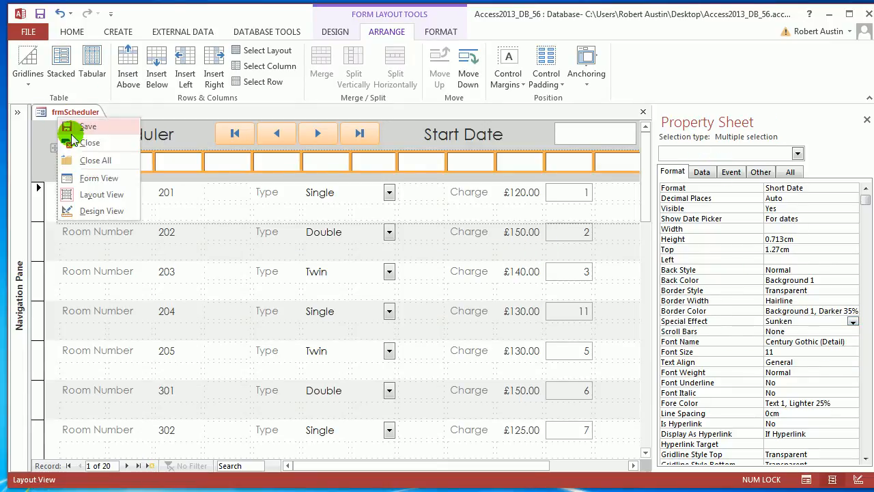
pyautogui.click(82, 177)
pyautogui.rightClick(68, 112)
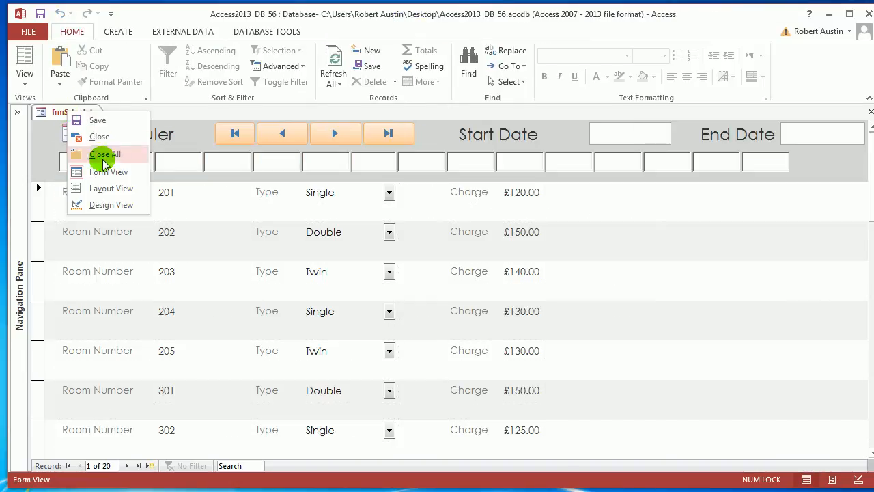
pyautogui.click(109, 171)
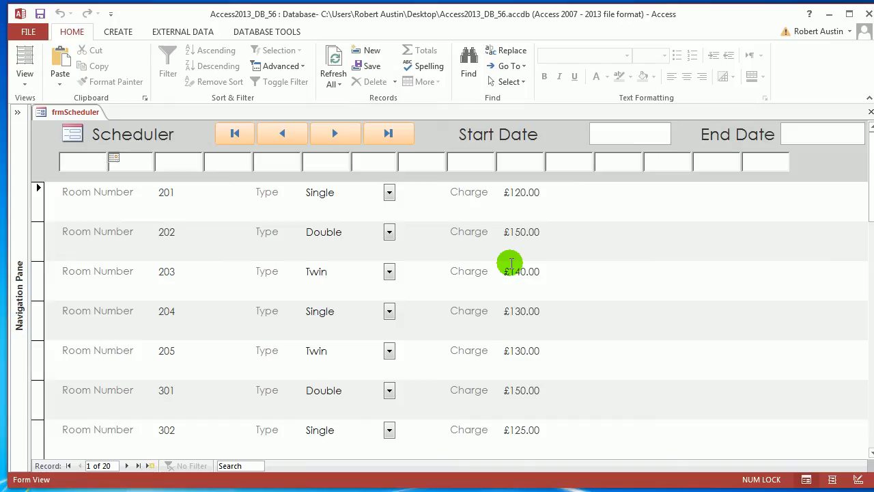
# Return the form to Layout View and close the Property Sheet to show the full header row
pyautogui.rightClick(67, 115)
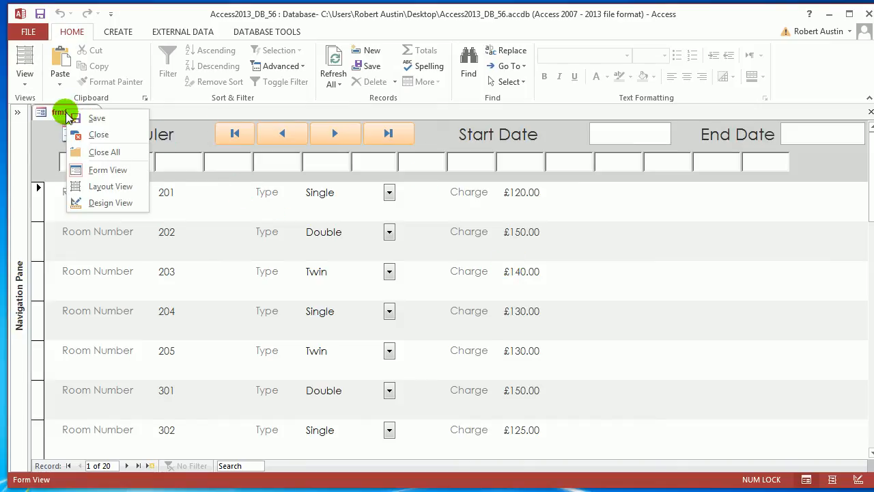
pyautogui.click(119, 186)
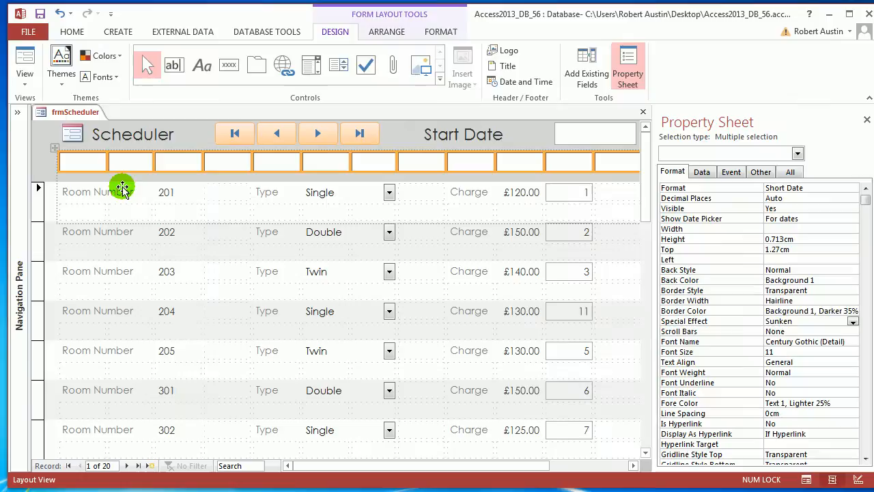
pyautogui.click(866, 121)
pyautogui.click(634, 133)
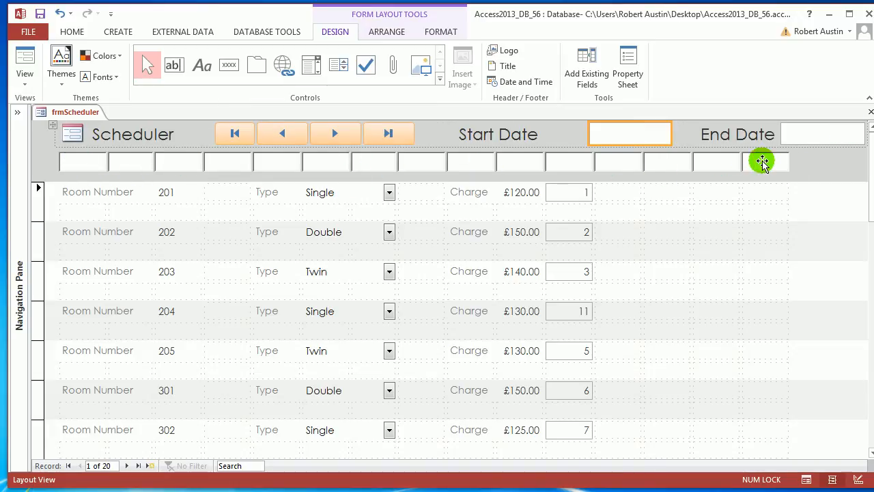
pyautogui.click(82, 158)
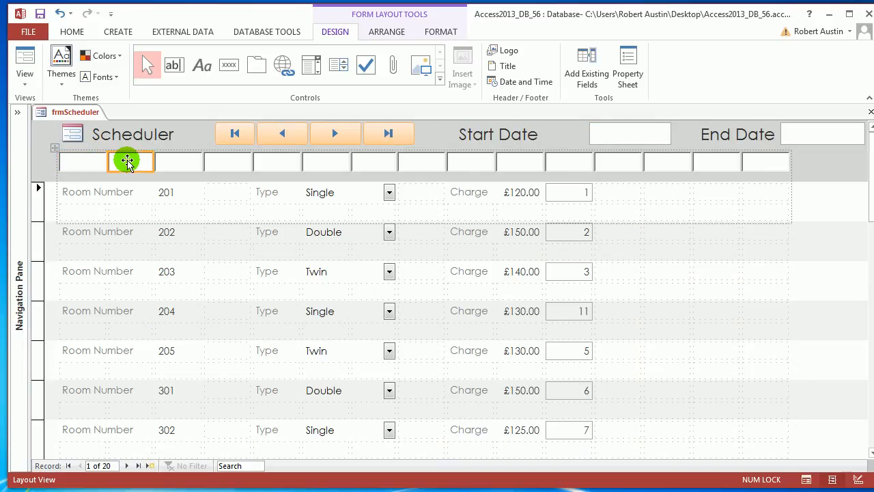
# Show the Property Sheet in Layout View for the fifth date text box in the header row
pyautogui.moveTo(127, 161); pyautogui.dragTo(276, 165)
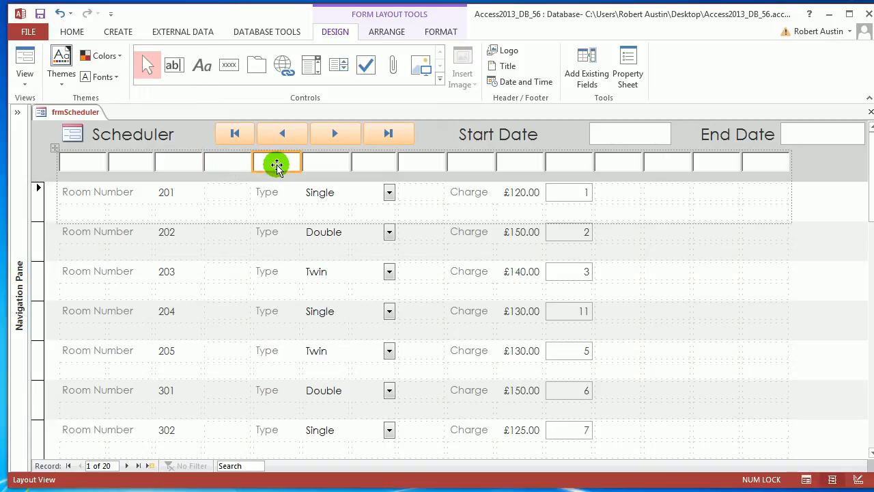
pyautogui.rightClick(70, 112)
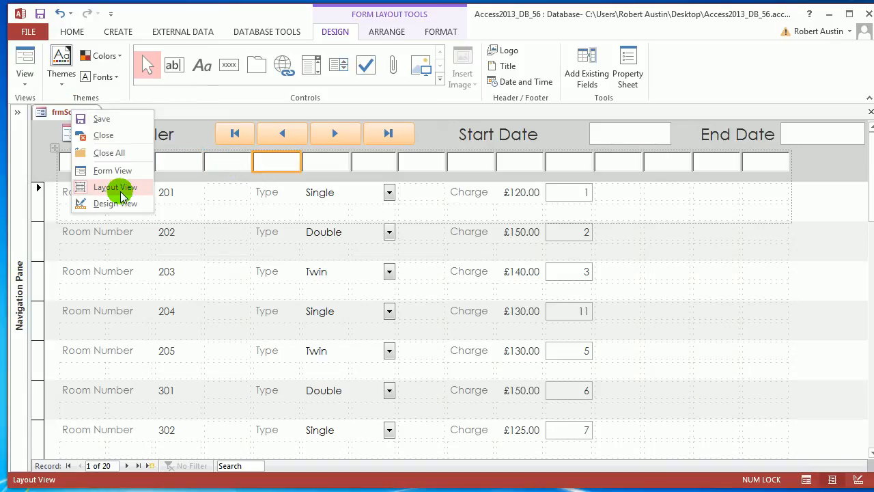
pyautogui.click(116, 187)
pyautogui.press('F4')
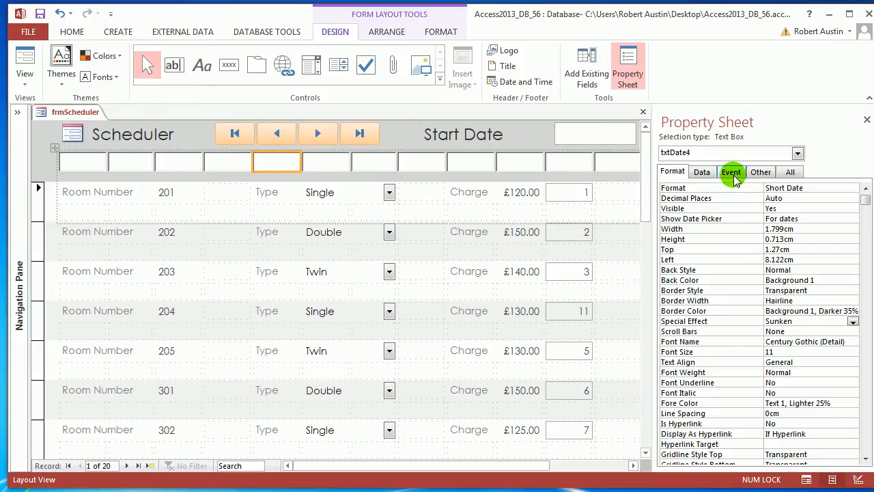
pyautogui.click(731, 172)
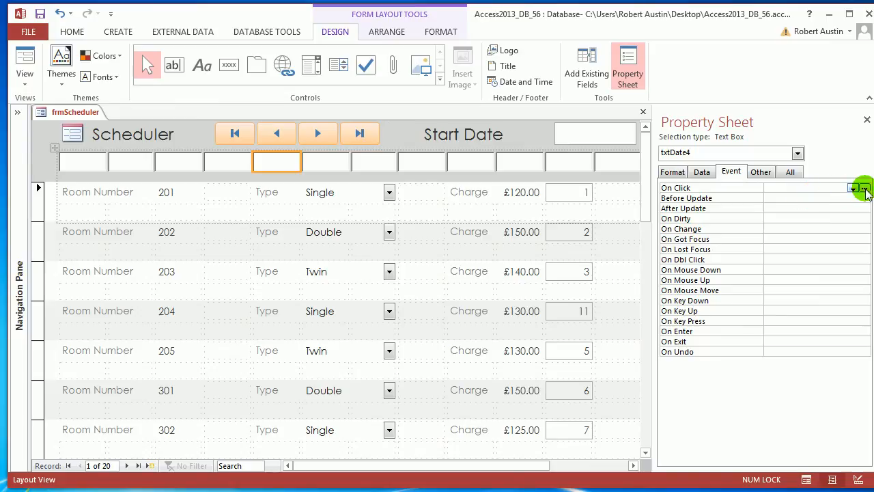
pyautogui.click(864, 189)
pyautogui.click(439, 277)
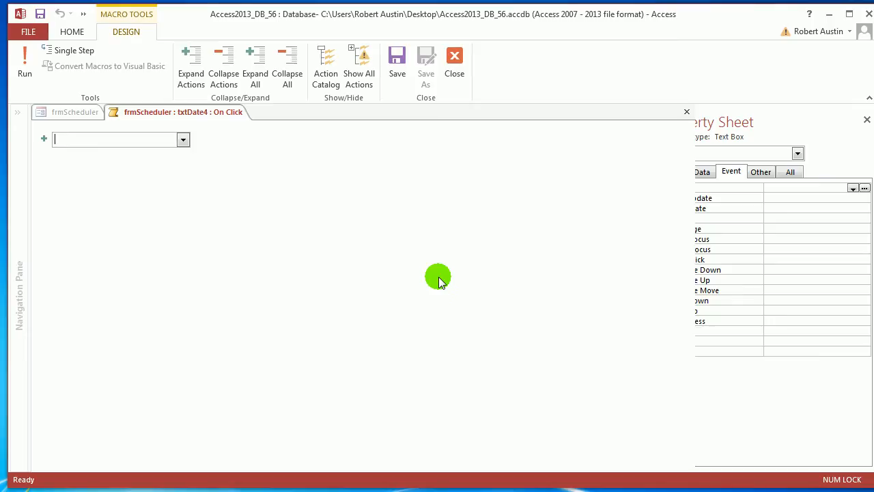
pyautogui.click(456, 68)
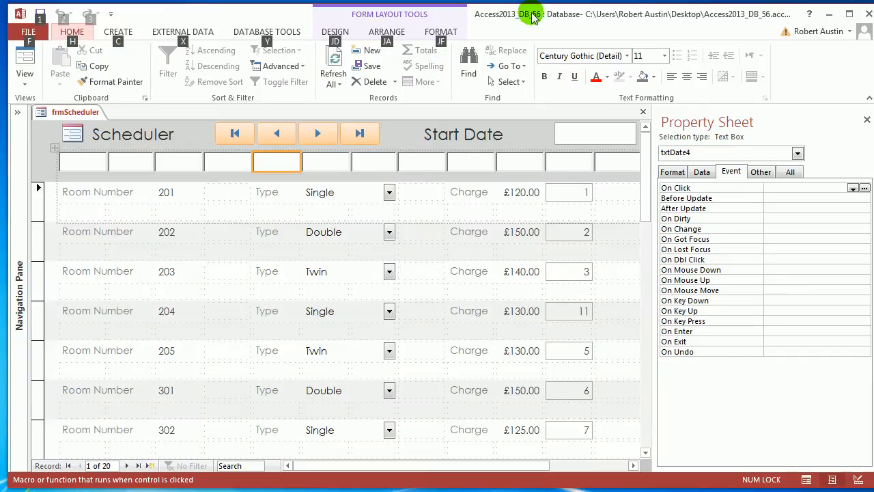
# Create an embedded macro for the form's On Load event with the Macro Builder
pyautogui.click(797, 154)
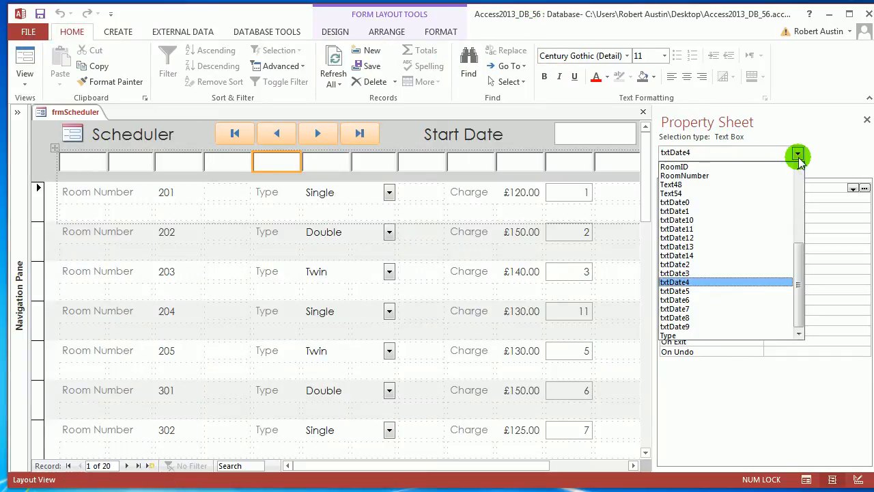
pyautogui.press('f')
pyautogui.click(744, 167)
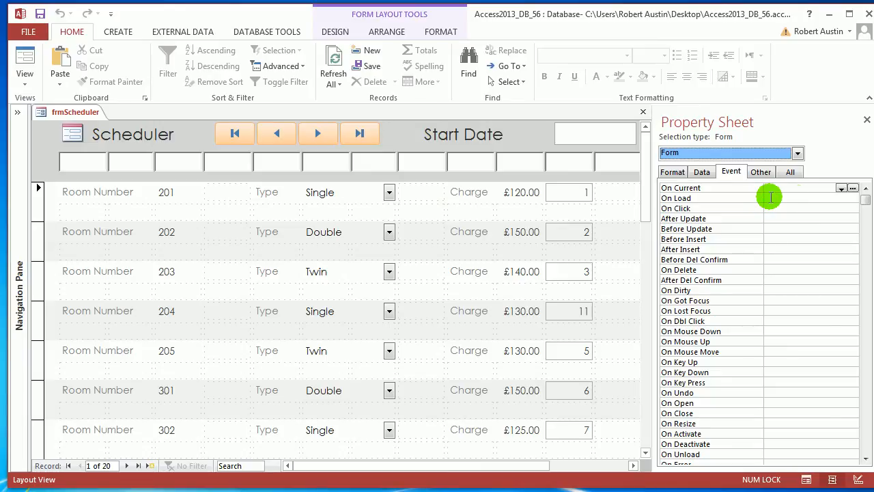
pyautogui.click(769, 198)
pyautogui.click(853, 198)
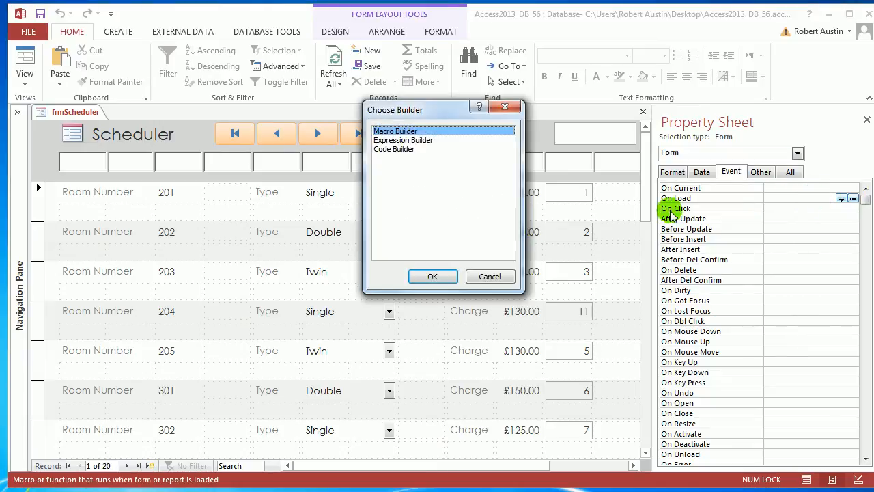
pyautogui.click(419, 276)
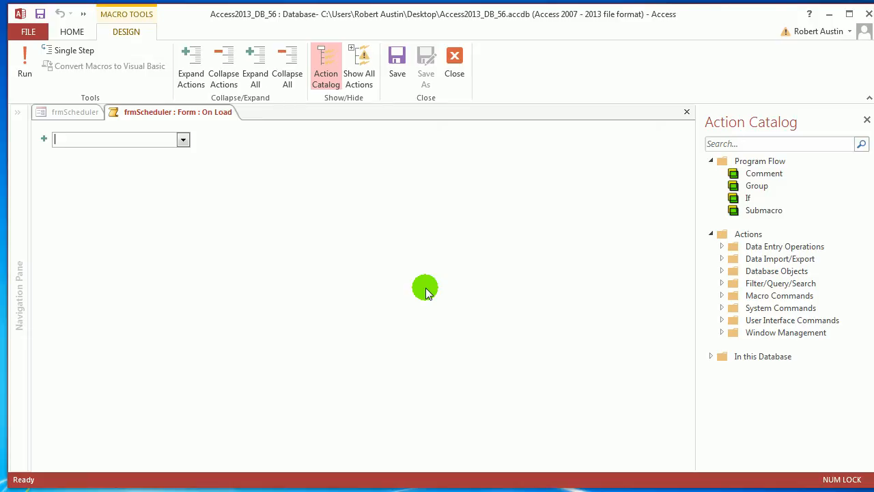
# Add a SetTempVar action that stores Date() in a temporary variable named tmpStartDate
pyautogui.write('S')
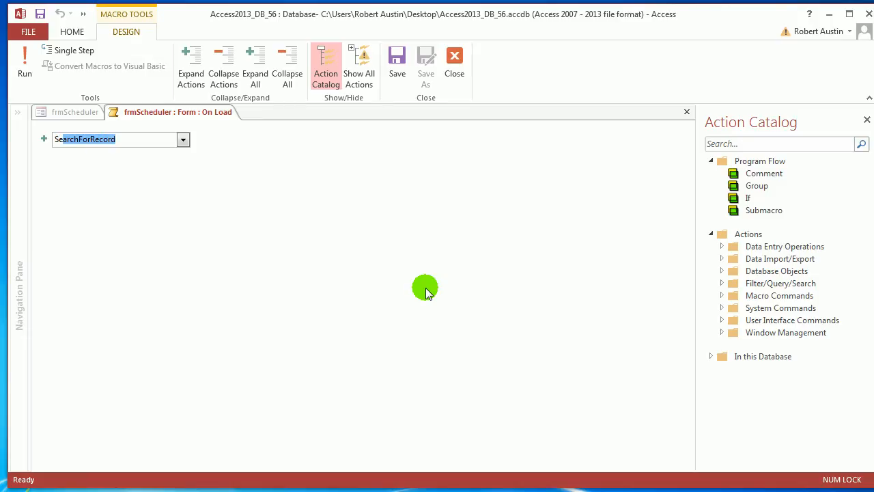
pyautogui.write('etTempVar')
pyautogui.press('Return')
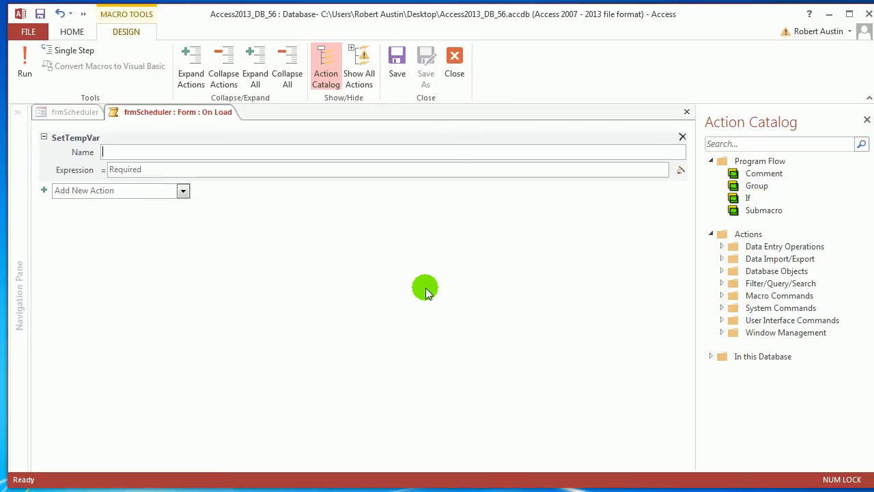
pyautogui.write('tmpStartDate')
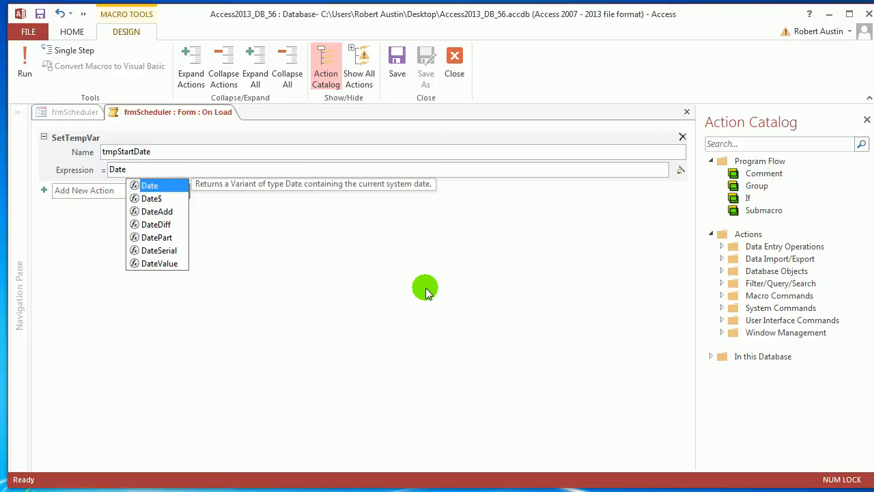
pyautogui.write('()')
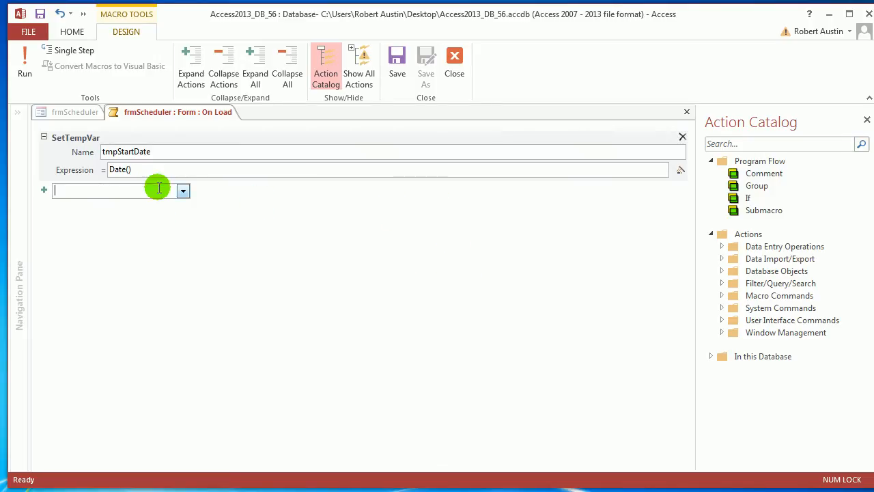
pyautogui.write('Set')
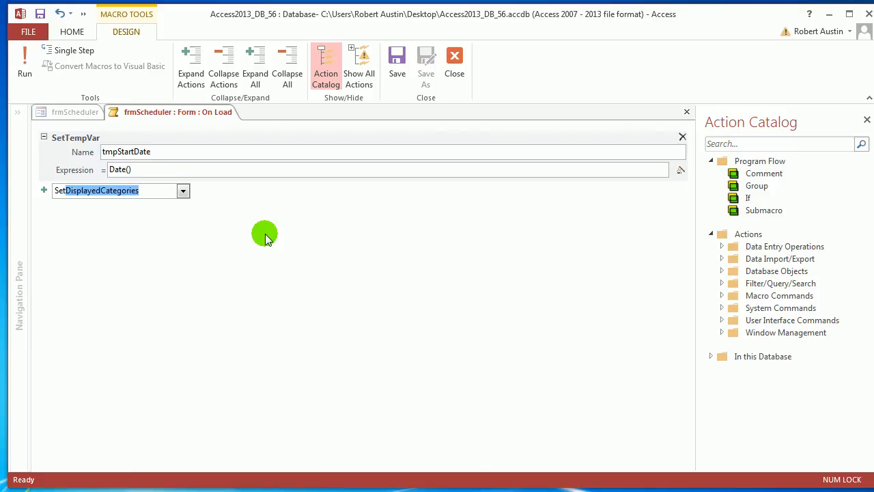
pyautogui.write('P')
pyautogui.press('Return')
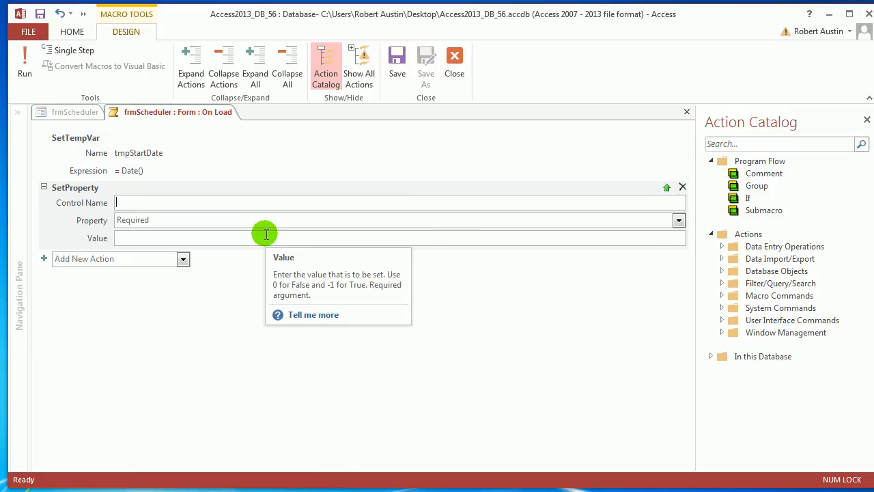
pyautogui.write('txts')
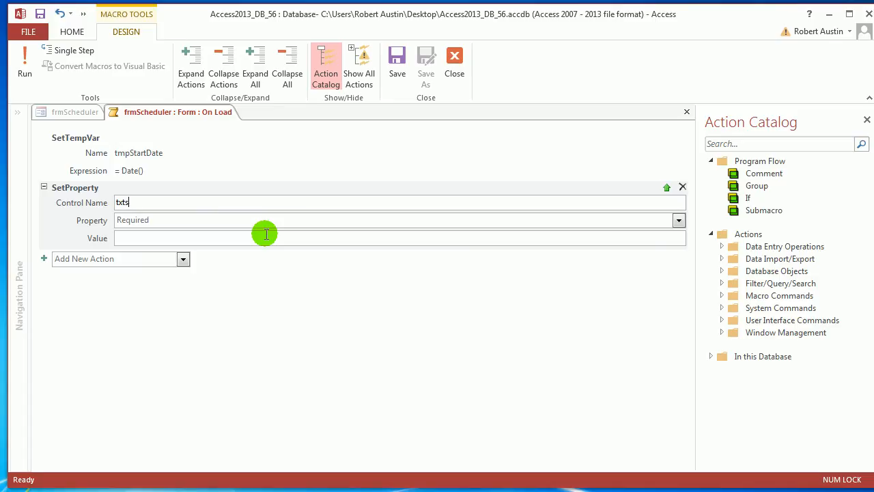
pyautogui.press('BackSpace')
pyautogui.press('BackSpace')
pyautogui.press('BackSpace')
pyautogui.press('BackSpace')
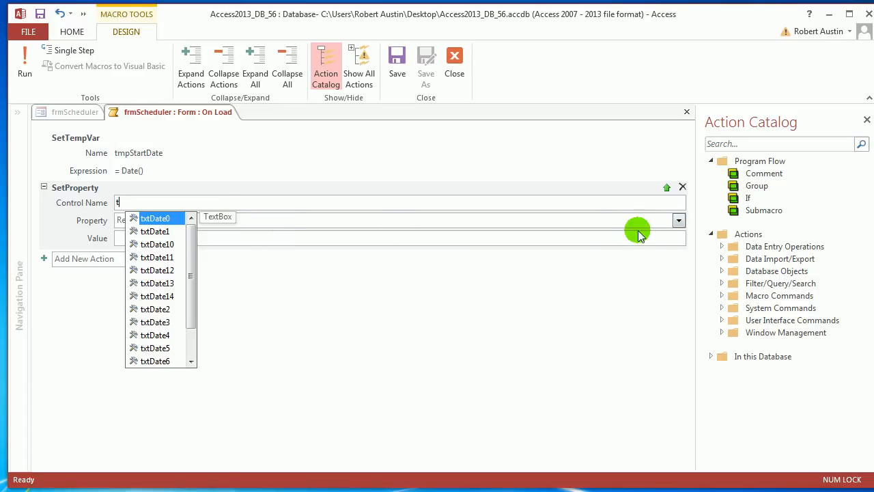
pyautogui.click(682, 186)
# Close the On Load macro and name the text box beside the Start Date label txtStartDate
pyautogui.click(453, 74)
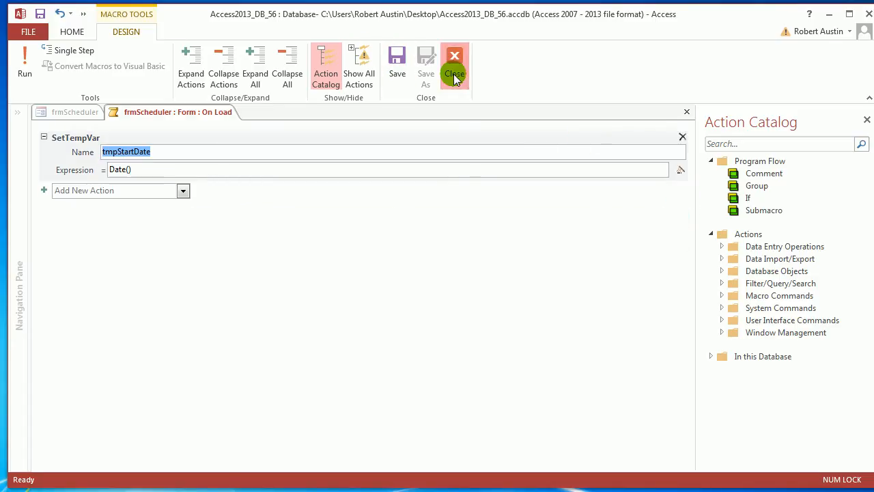
pyautogui.click(579, 139)
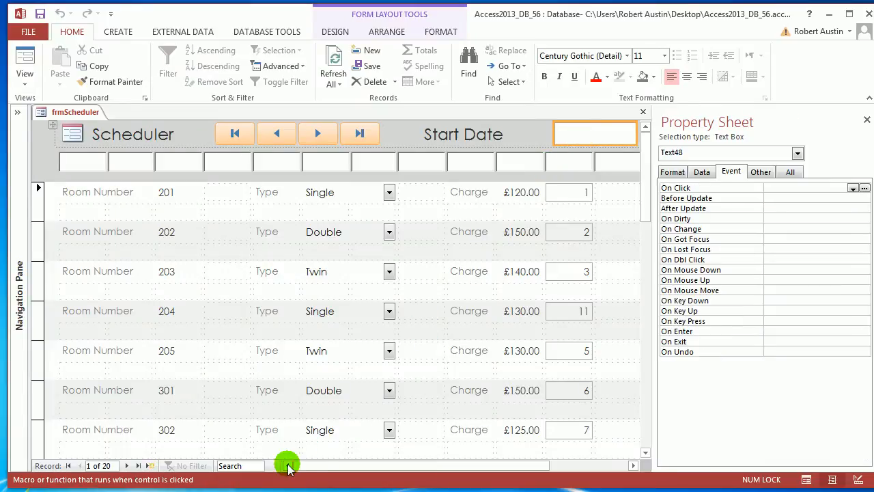
pyautogui.moveTo(324, 465); pyautogui.dragTo(402, 465)
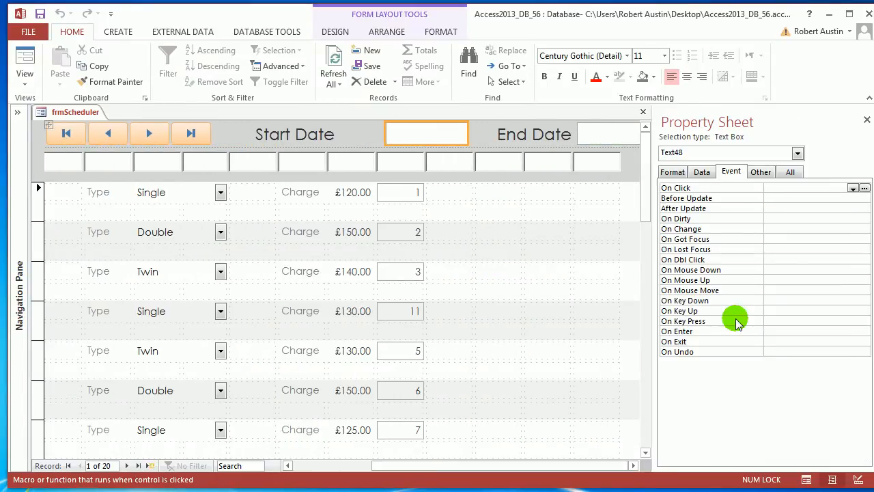
pyautogui.click(760, 173)
pyautogui.click(723, 187)
pyautogui.write('txt')
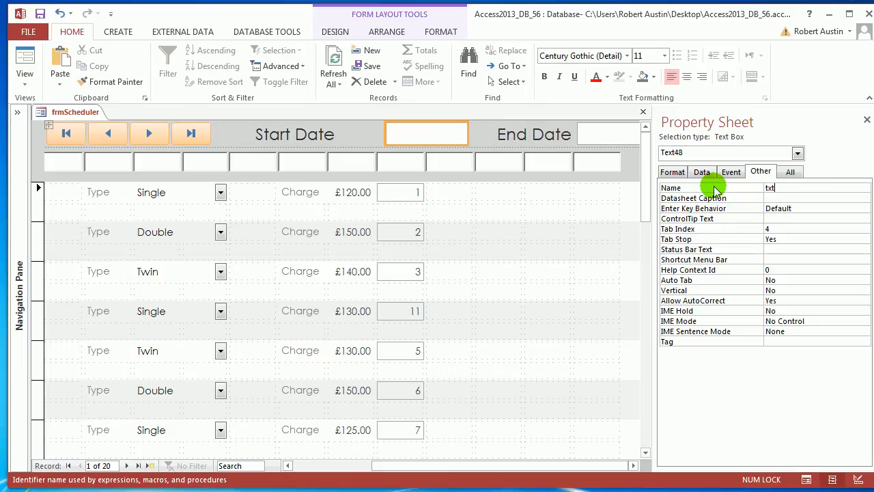
pyautogui.write('StartDate')
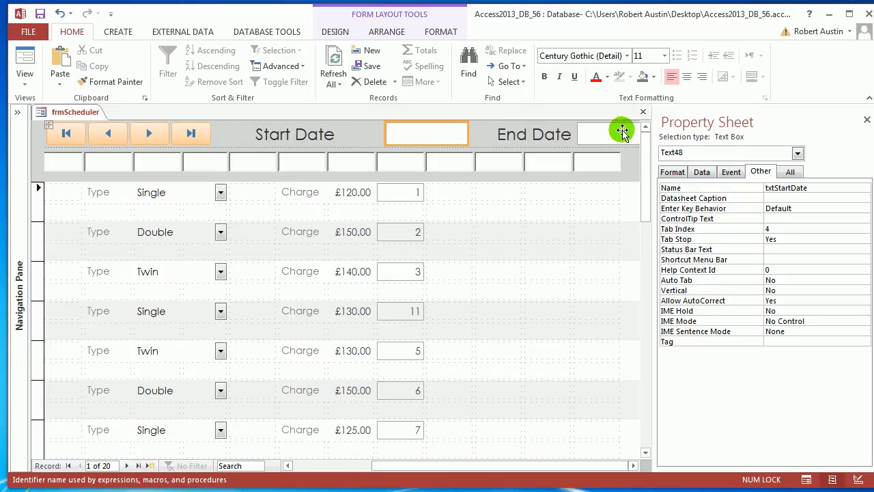
# Name the text box beside the End Date label txtEndDate
pyautogui.click(618, 129)
pyautogui.click(755, 189)
pyautogui.write('t')
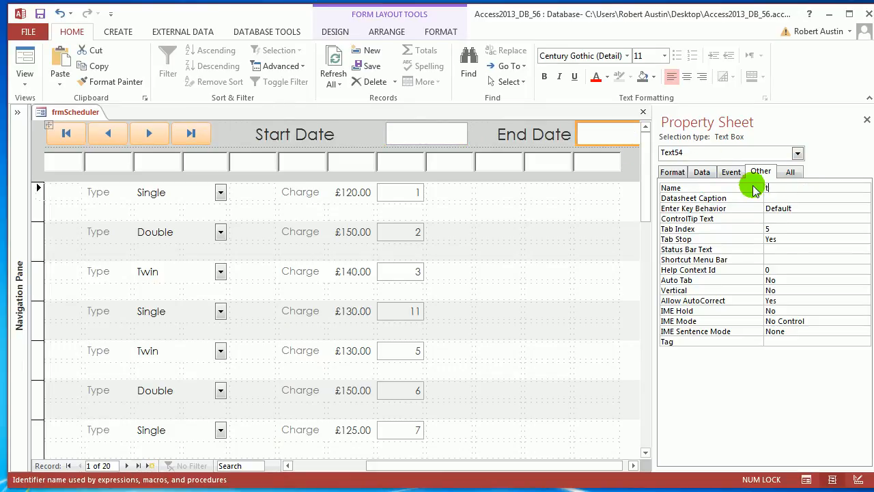
pyautogui.write('xtEndDate')
pyautogui.press('Return')
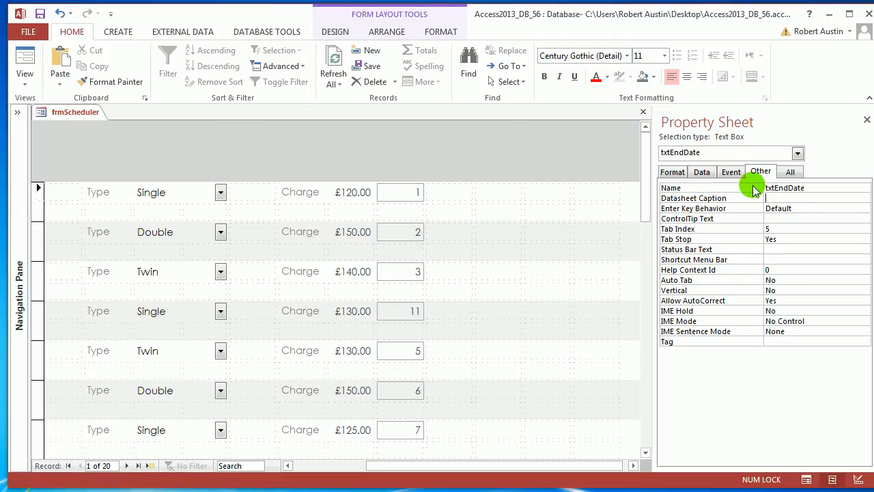
# Reopen the form's On Load macro for editing
pyautogui.click(798, 154)
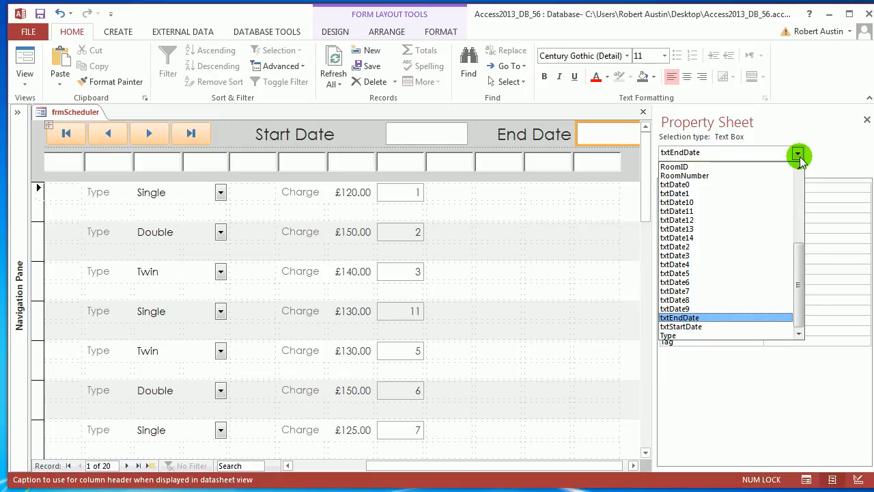
pyautogui.scroll(5, 796, 157)
pyautogui.click(765, 168)
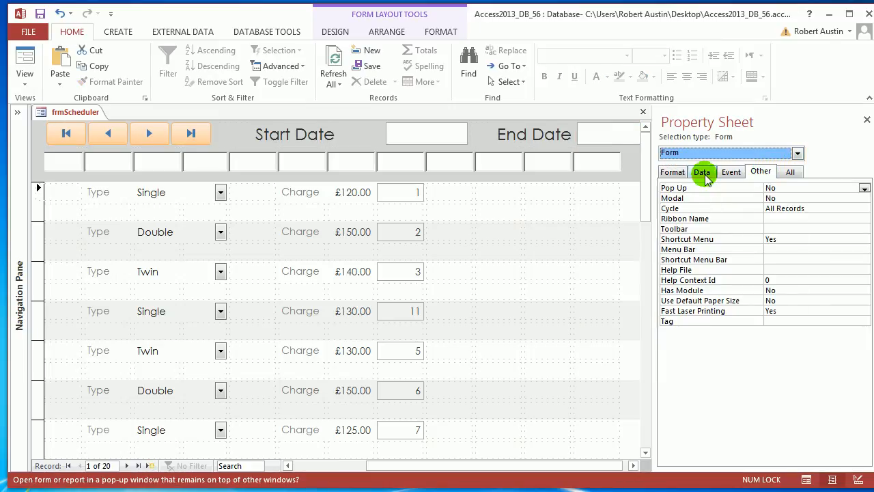
pyautogui.click(729, 171)
pyautogui.click(852, 198)
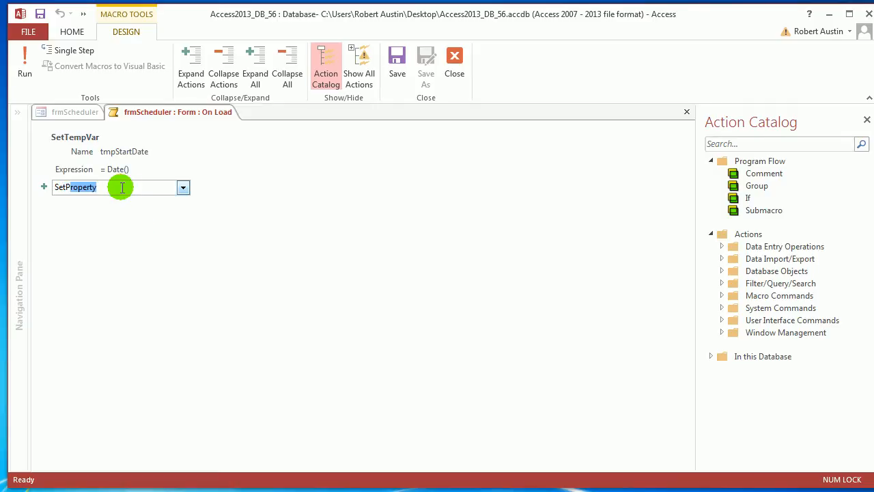
# Add a SetProperty action setting the Value of txtStartDate to =[TempVars]![tmpStartDate], and save and close the macro
pyautogui.press('Return')
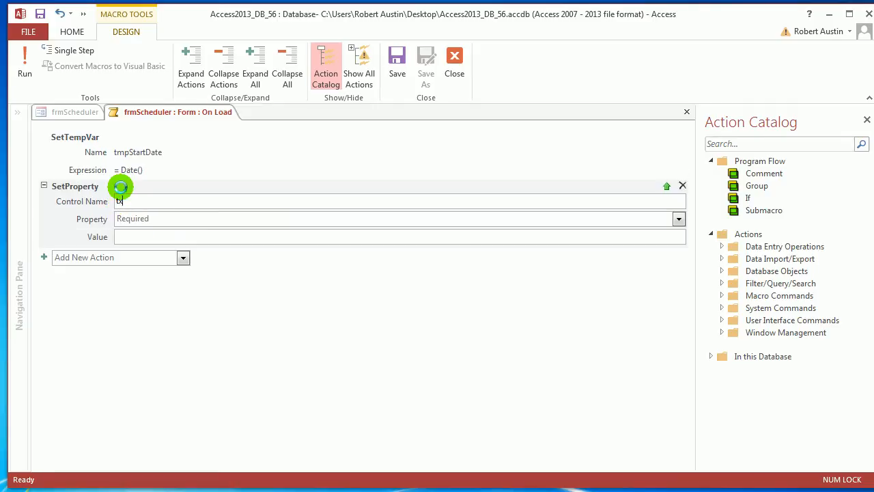
pyautogui.write('txts')
pyautogui.click(195, 216)
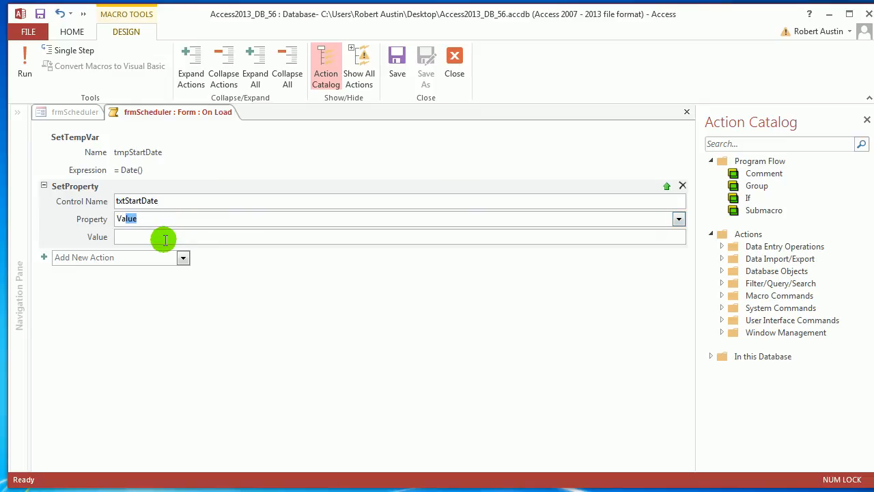
pyautogui.click(165, 240)
pyautogui.write('=temp')
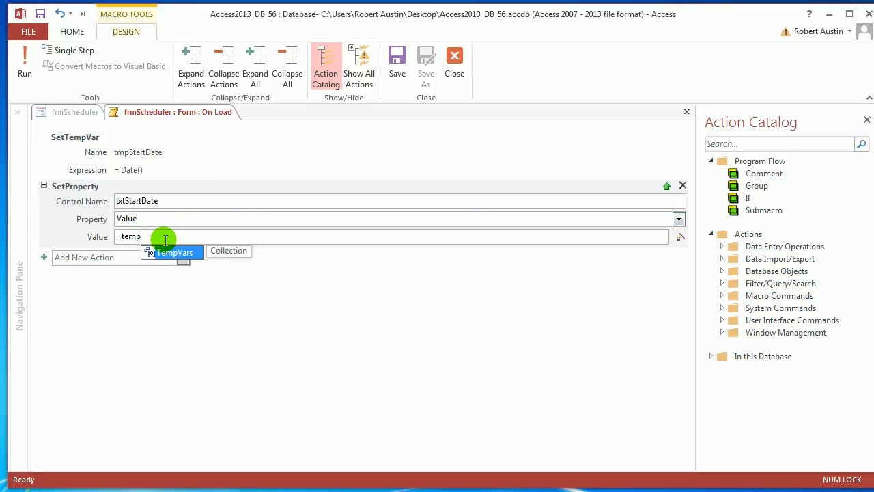
pyautogui.press('Tab')
pyautogui.write('!')
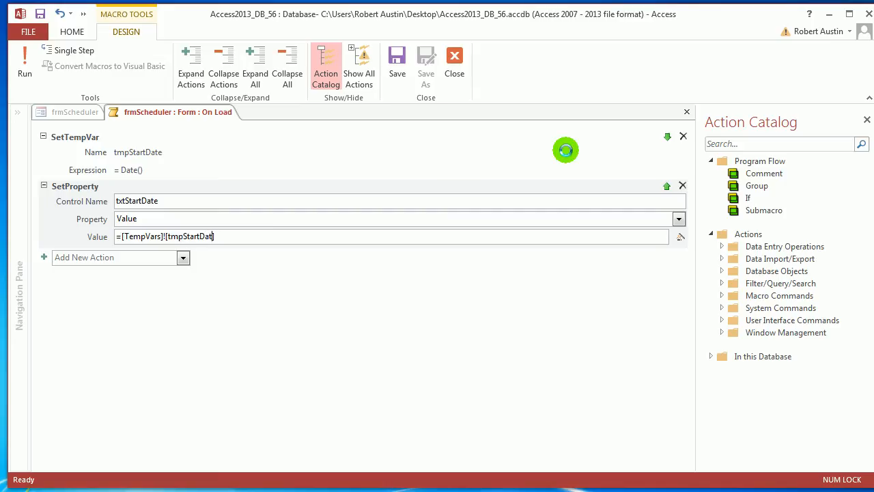
pyautogui.click(402, 65)
pyautogui.click(451, 65)
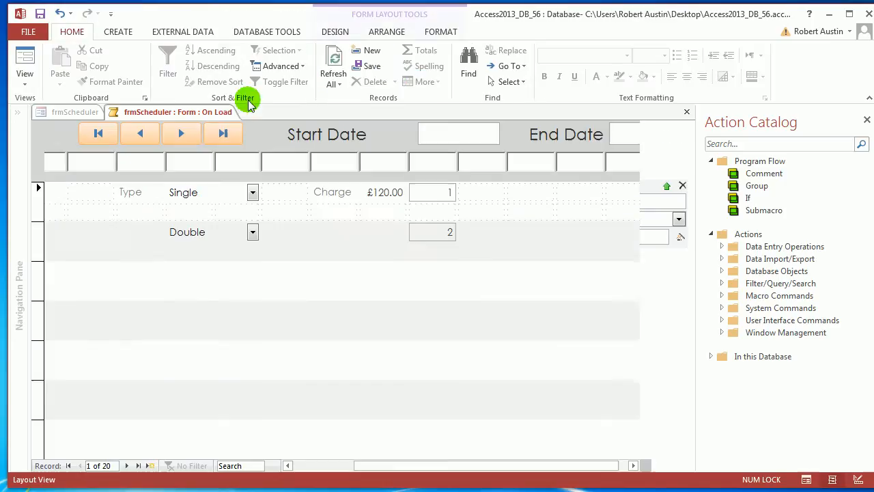
# Reload frmScheduler by switching to Design View and back to Form View to check the Start Date field
pyautogui.rightClick(81, 115)
pyautogui.press('Escape')
pyautogui.rightClick(72, 112)
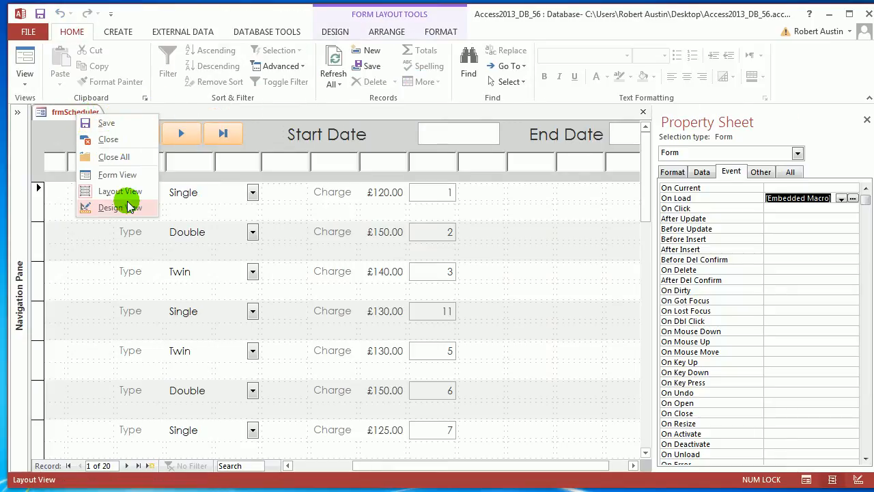
pyautogui.click(124, 201)
pyautogui.rightClick(74, 114)
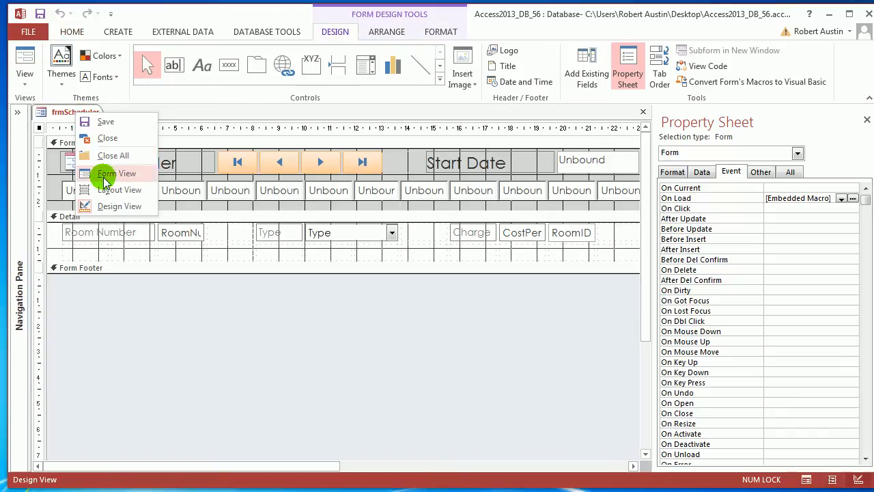
pyautogui.click(98, 171)
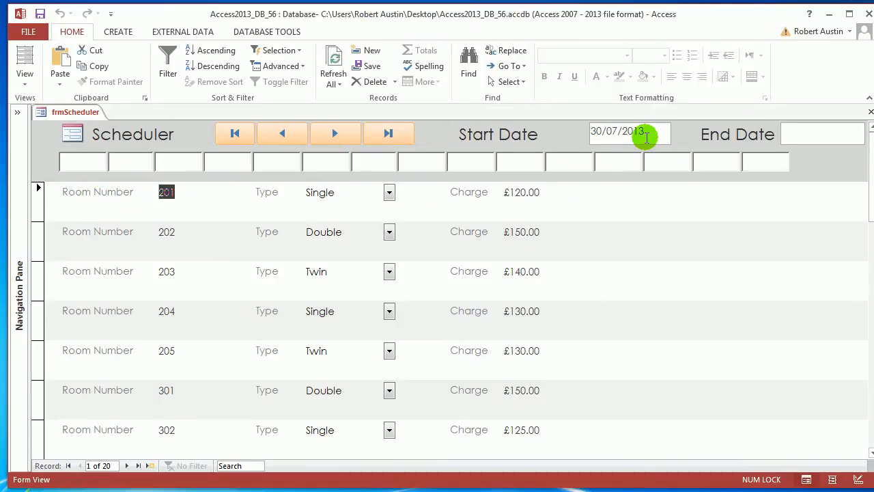
# Return the form to Layout View, reopen the form's On Load macro, and collapse its SetTempVar and SetProperty actions
pyautogui.rightClick(58, 114)
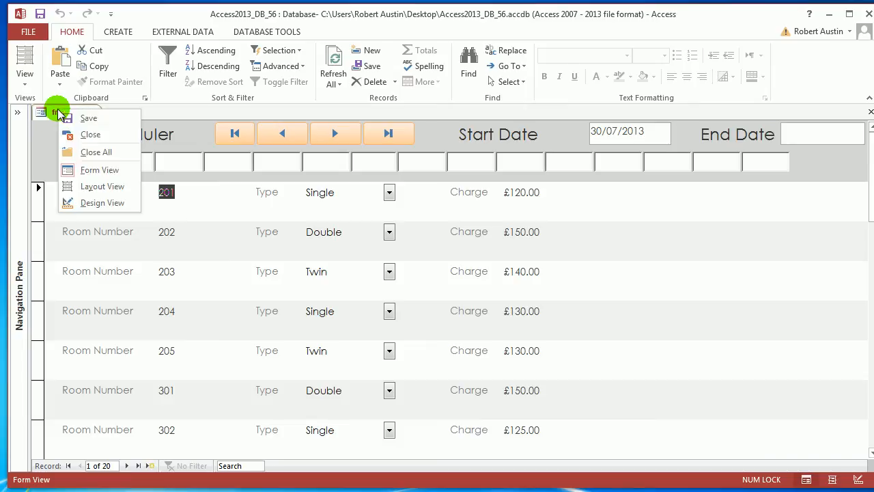
pyautogui.click(103, 185)
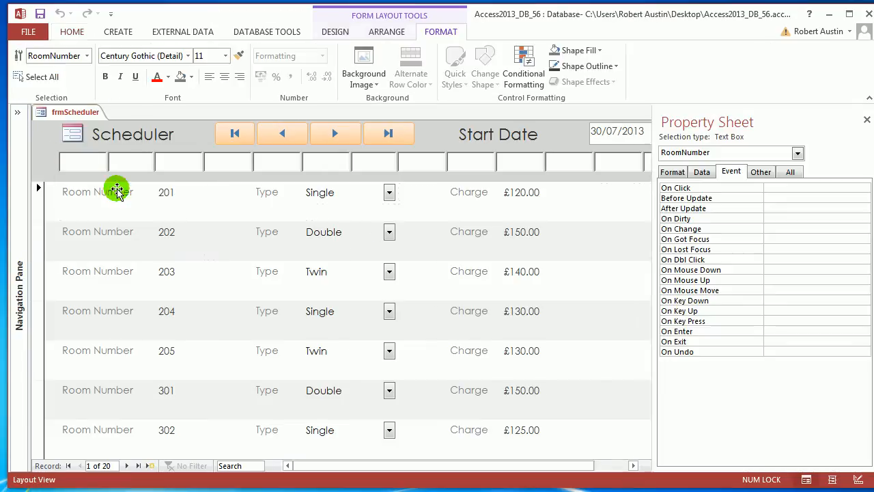
pyautogui.click(797, 153)
pyautogui.press('f')
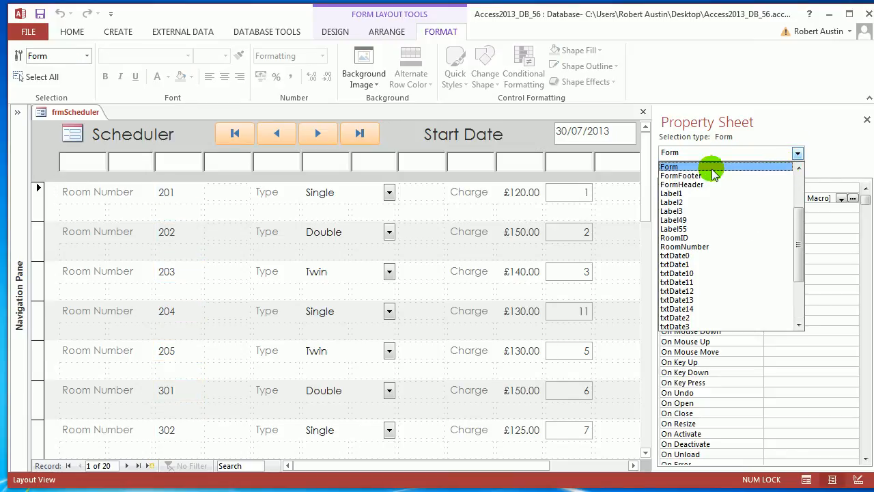
pyautogui.click(713, 168)
pyautogui.click(853, 198)
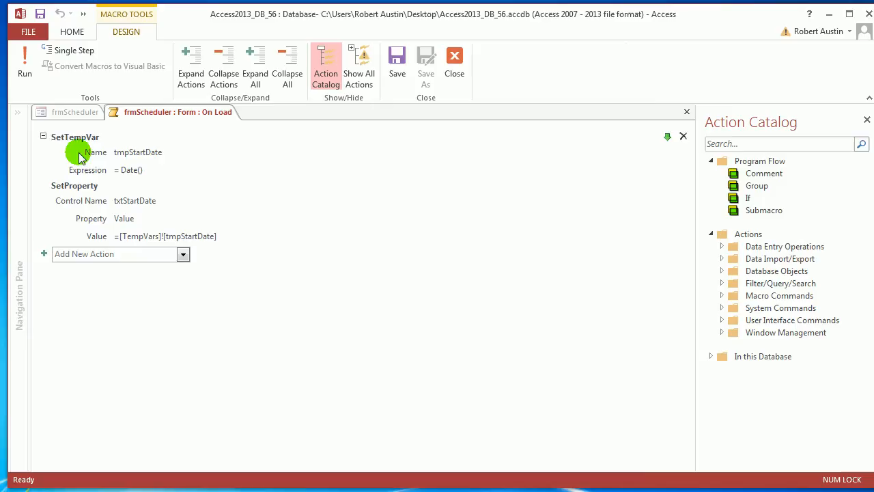
pyautogui.click(43, 137)
pyautogui.click(43, 152)
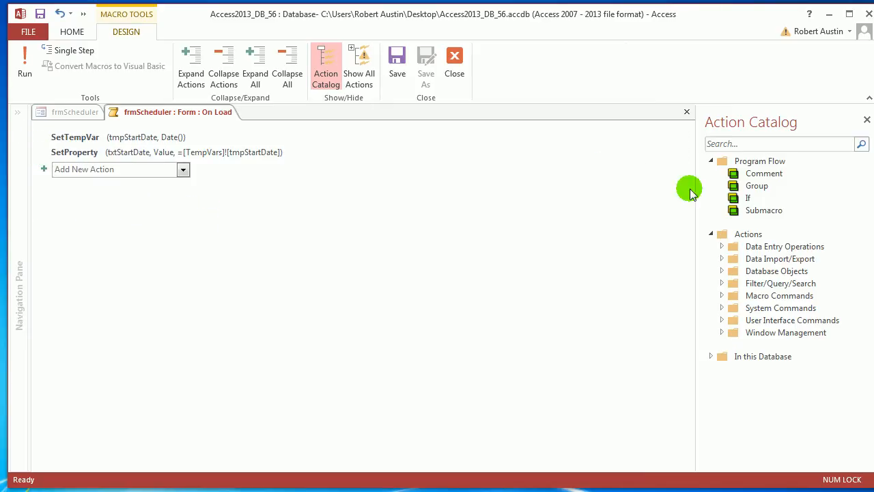
# Add a group named Set DateText Boxes below the existing macro actions and insert a SetProperty action inside it
pyautogui.click(757, 187)
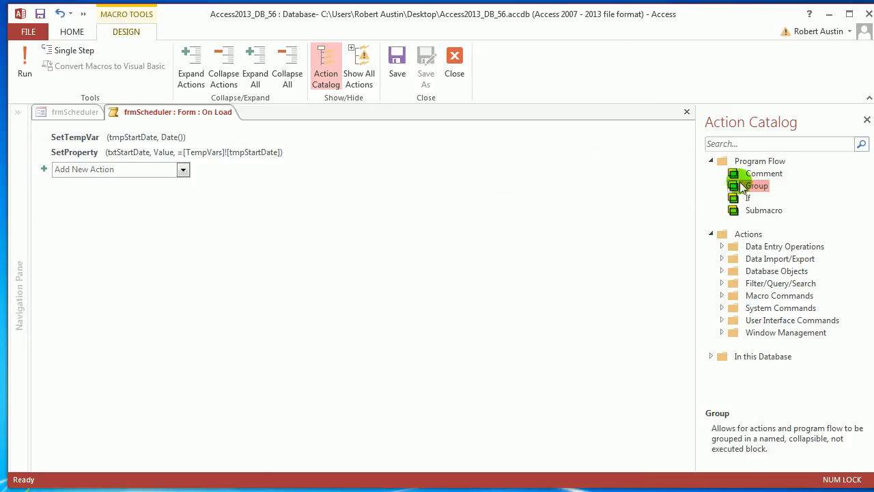
pyautogui.moveTo(758, 189); pyautogui.dragTo(150, 172)
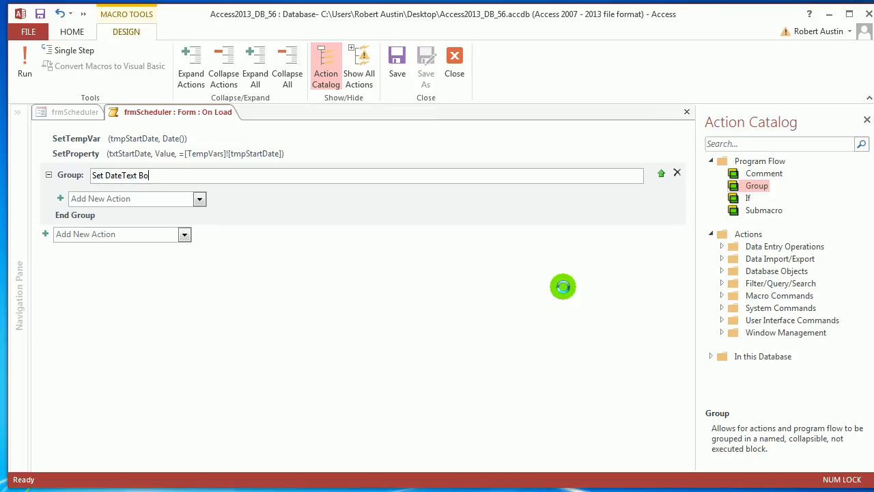
pyautogui.click(141, 198)
pyautogui.write('SetProperty')
pyautogui.press('Return')
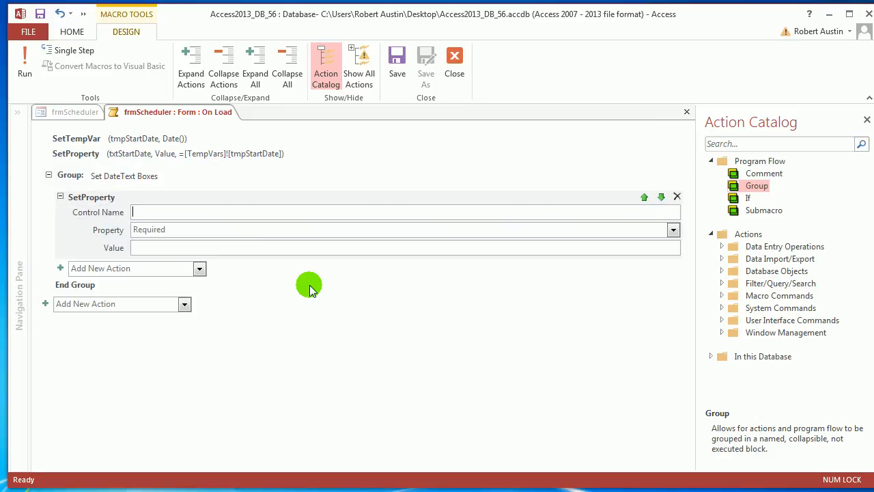
# Target the grouped SetProperty action at the txtDate0 control and its Value property
pyautogui.write('txtd')
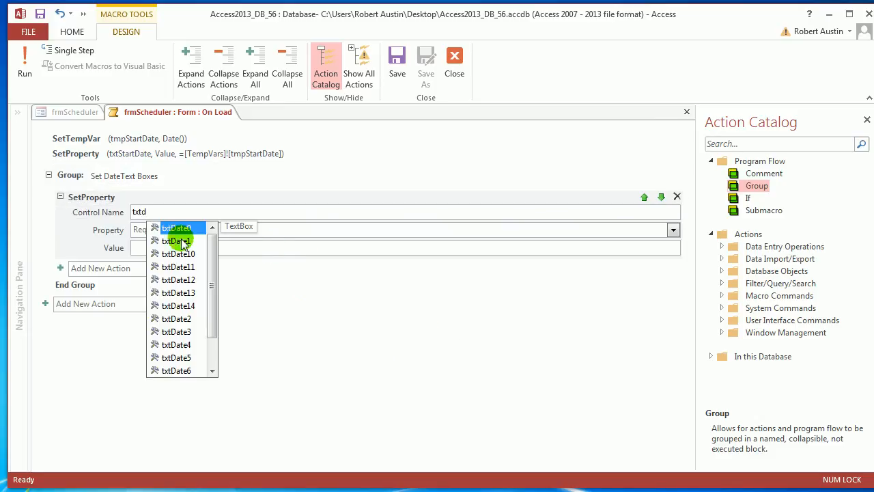
pyautogui.click(176, 228)
pyautogui.click(187, 229)
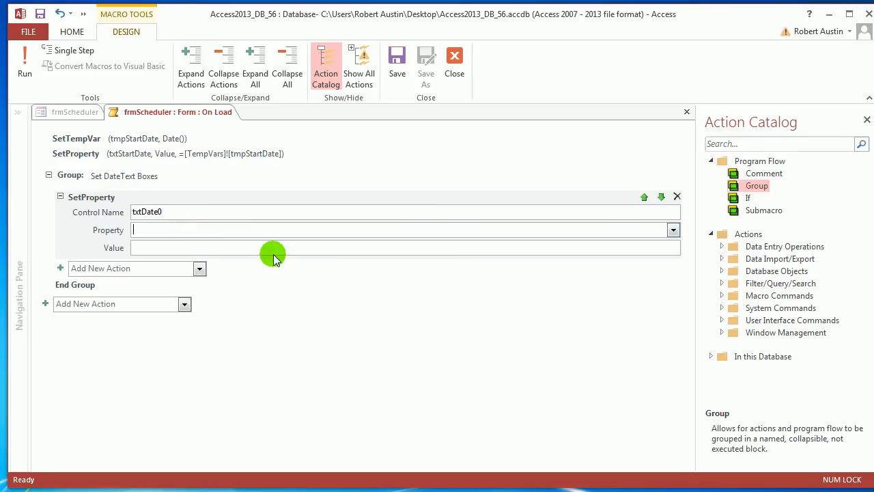
pyautogui.write('Value')
# Set the txtDate0 action's value to =DateAdd("d", 0, [TempVars]![tmpStartDate]), and save and close the macro
pyautogui.click(254, 247)
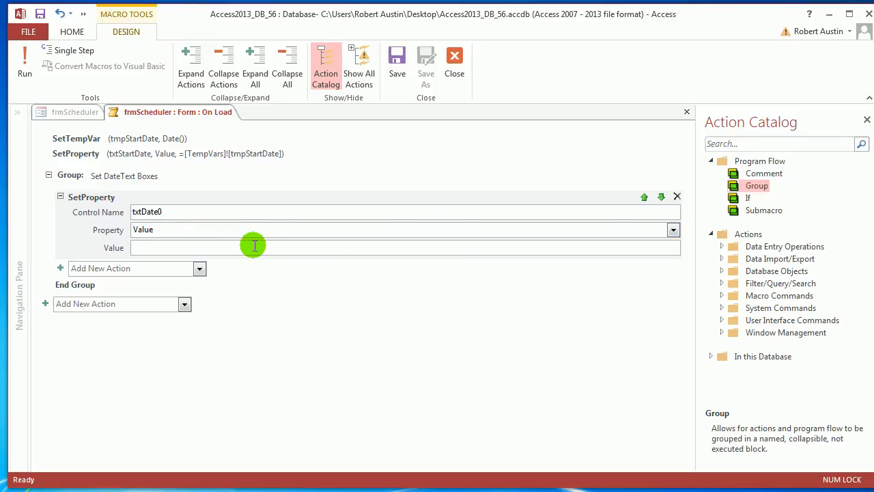
pyautogui.write('=Datead')
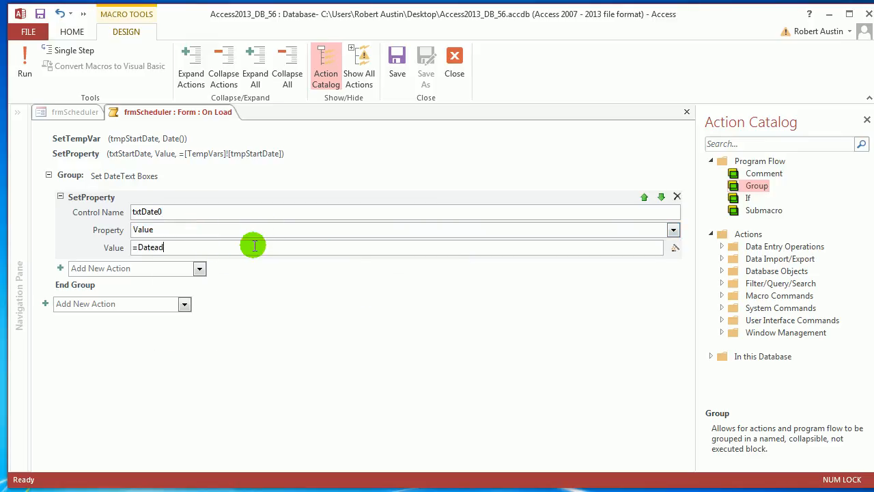
pyautogui.write('d(')
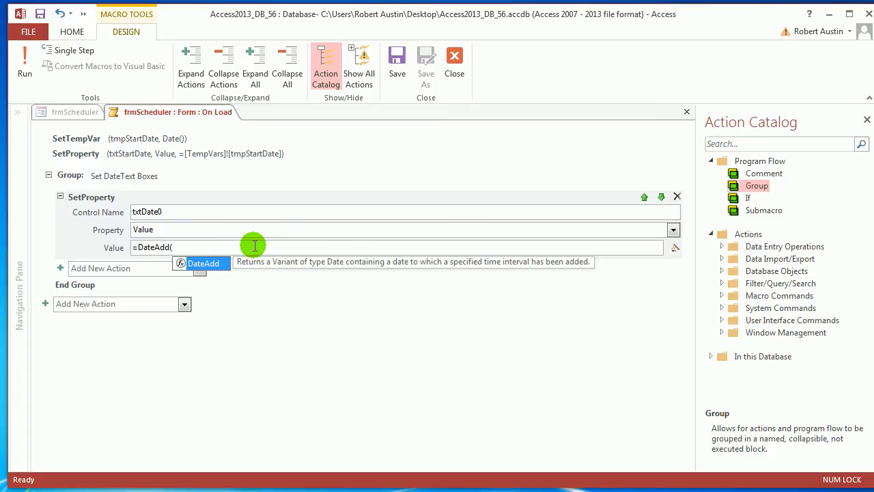
pyautogui.write('"d')
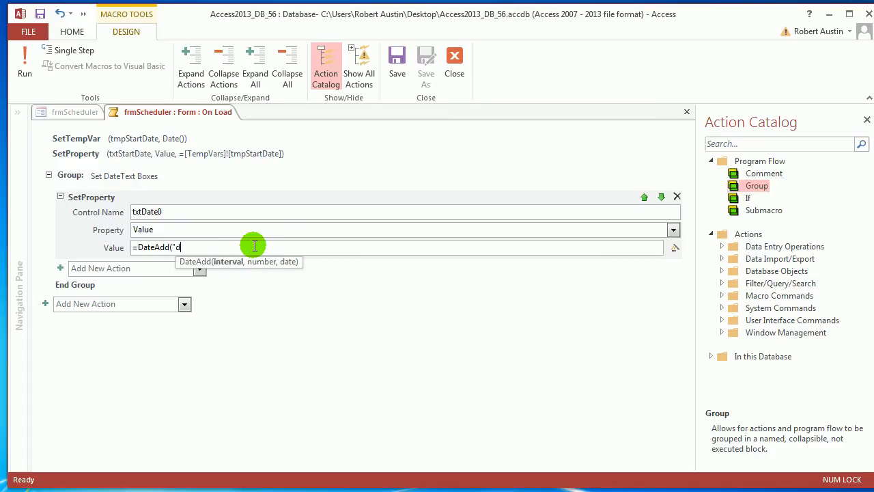
pyautogui.write('",')
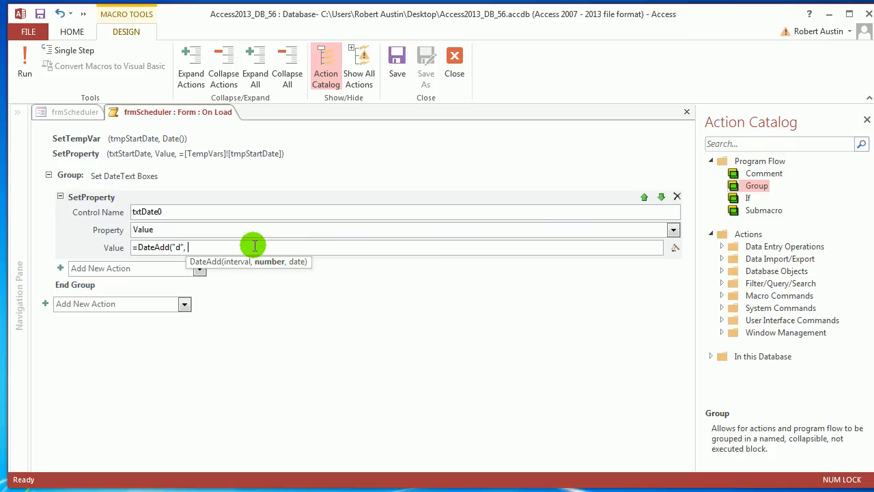
pyautogui.write(' 0')
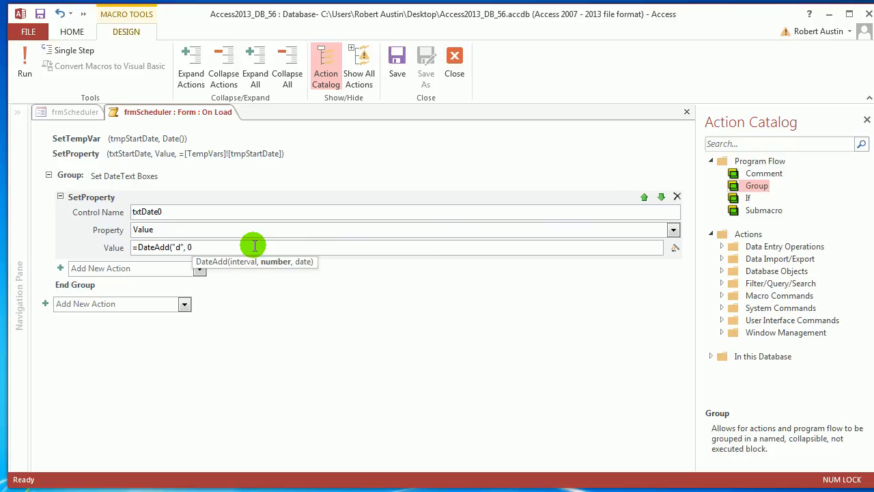
pyautogui.write(',')
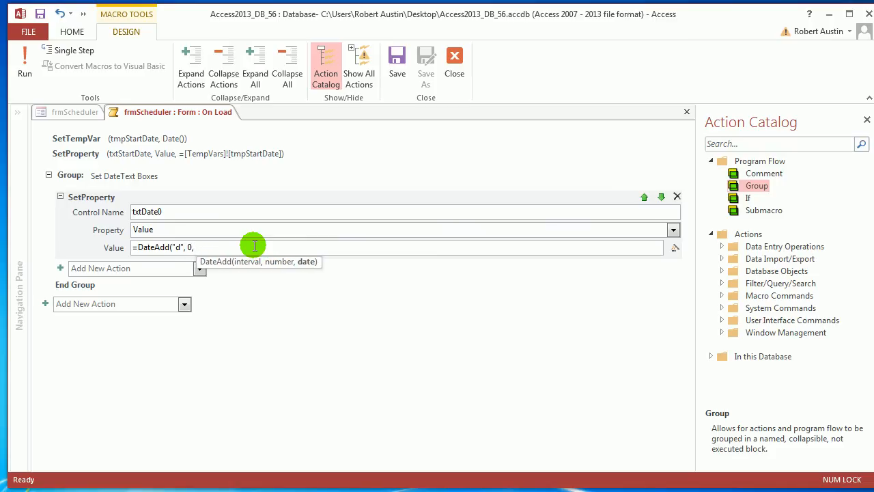
pyautogui.write(' temp')
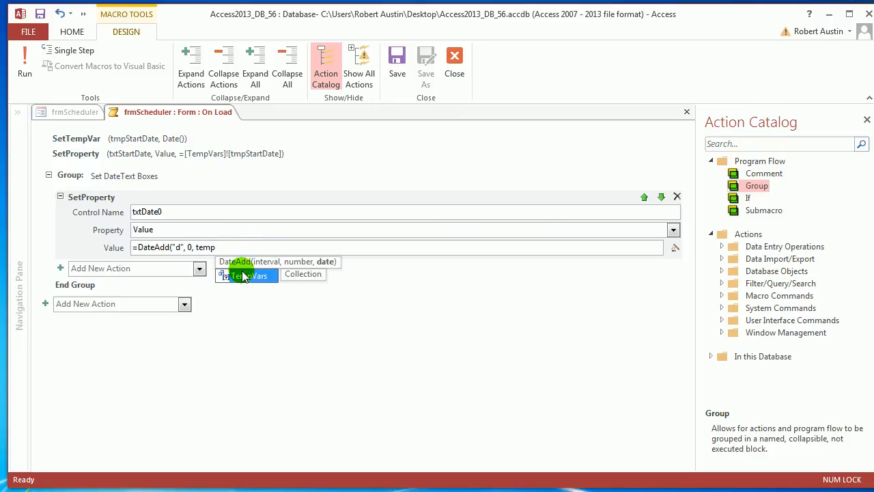
pyautogui.doubleClick(244, 274)
pyautogui.write('![')
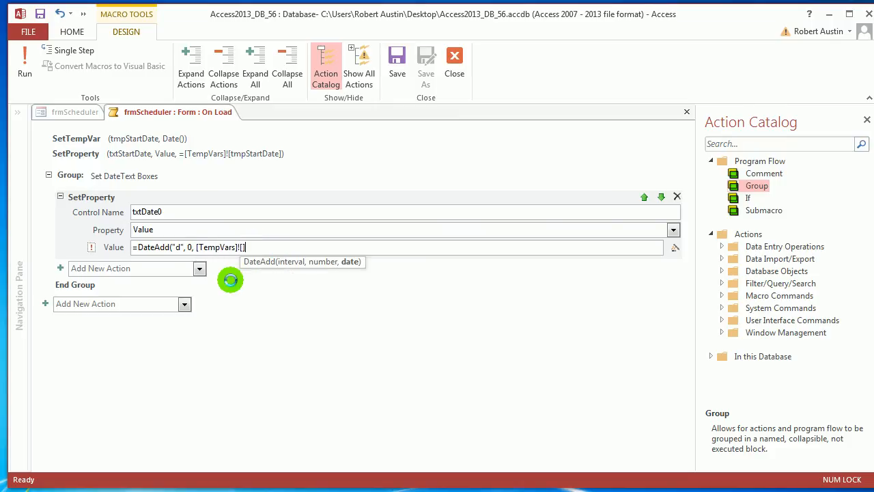
pyautogui.write('tmpSt')
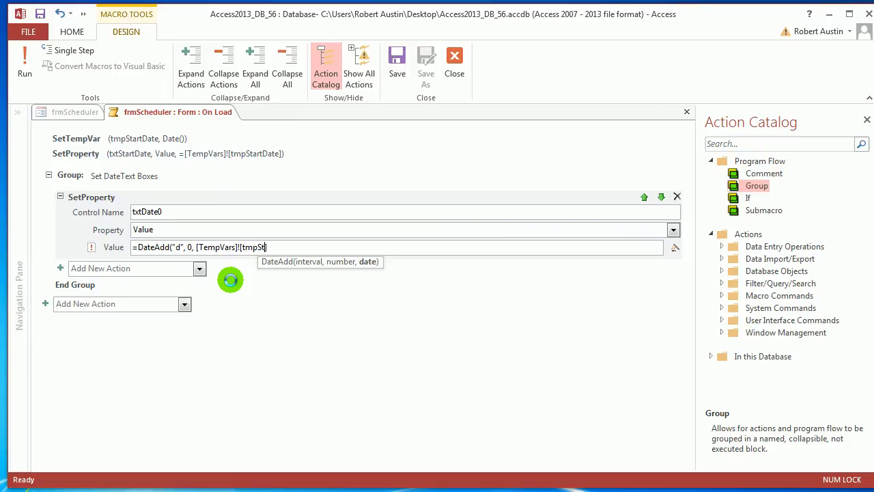
pyautogui.write('artDate]')
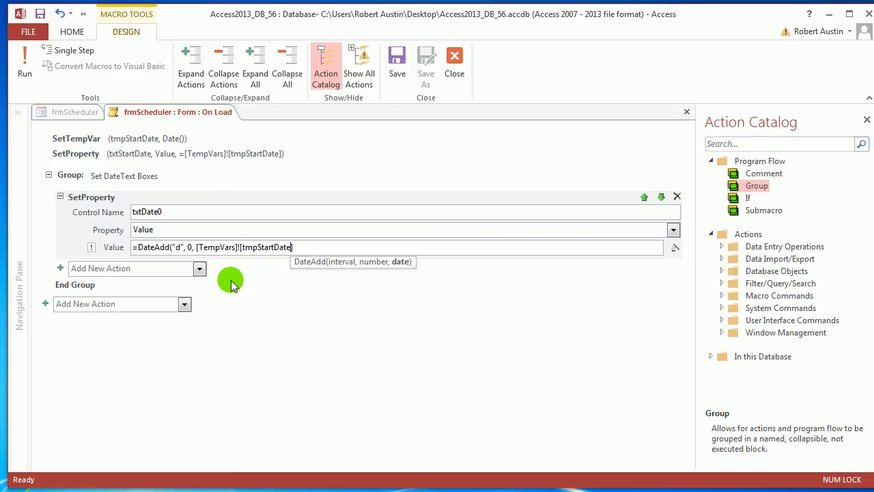
pyautogui.write('])')
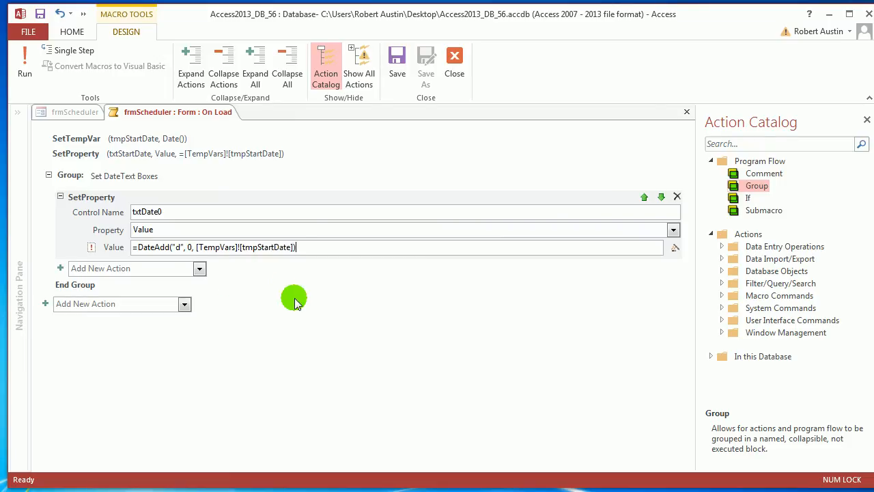
pyautogui.click(302, 229)
pyautogui.click(398, 75)
pyautogui.click(454, 68)
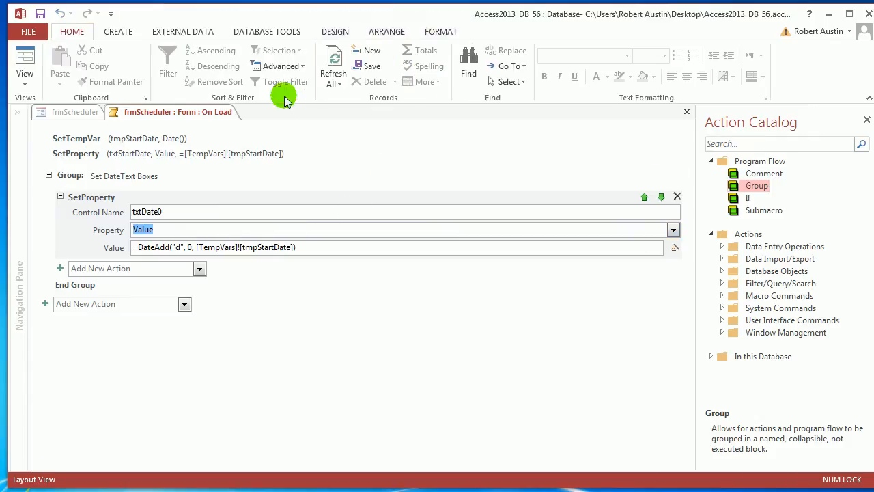
# Reload the form through Design View into Form View to check the first date text box
pyautogui.rightClick(93, 118)
pyautogui.click(121, 210)
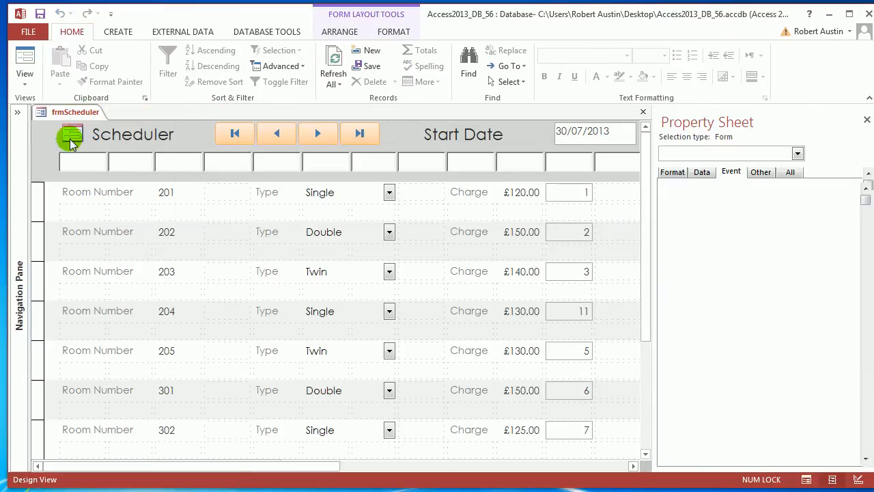
pyautogui.rightClick(82, 115)
pyautogui.click(112, 177)
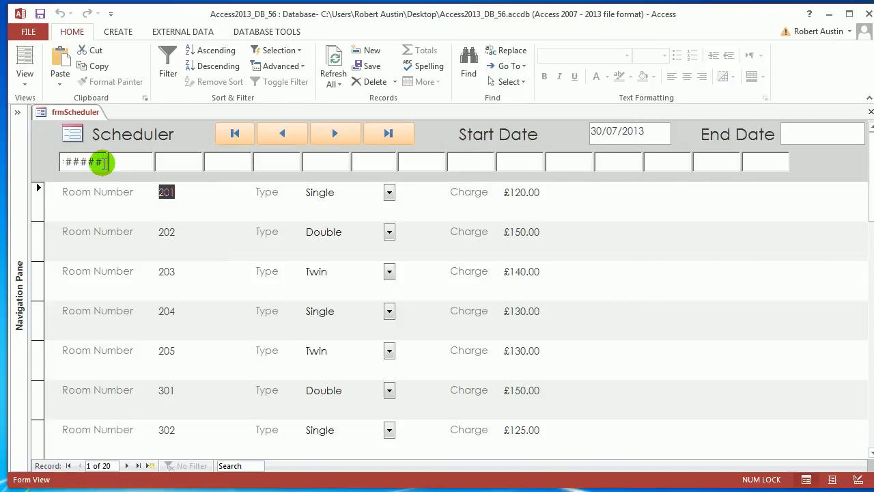
# Return the form to Layout View and set the font size of the txtDate0 text box to 8
pyautogui.rightClick(48, 113)
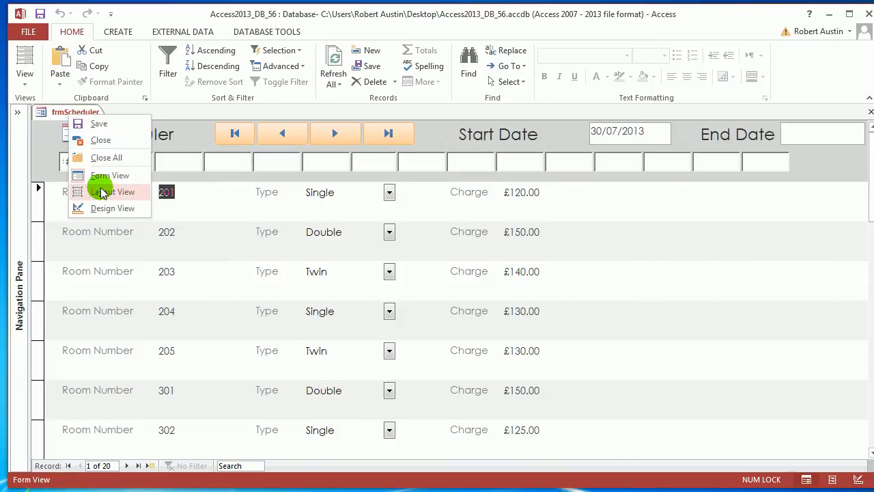
pyautogui.click(98, 189)
pyautogui.click(94, 164)
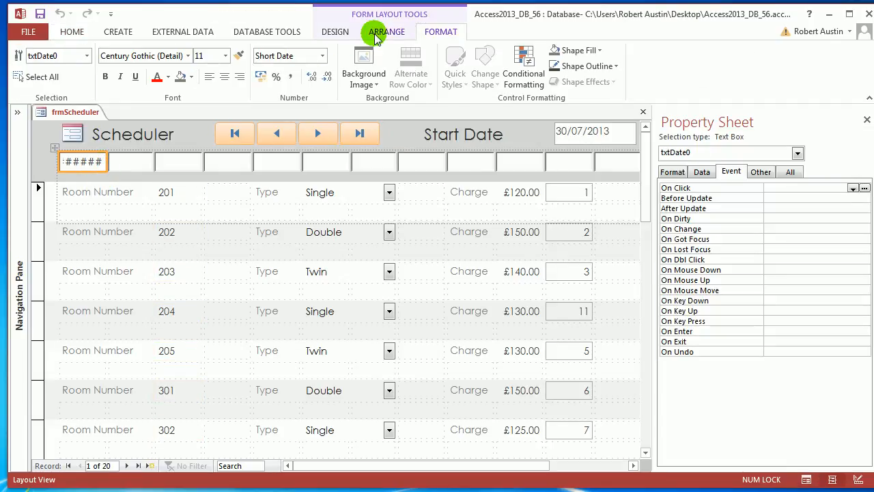
pyautogui.click(673, 172)
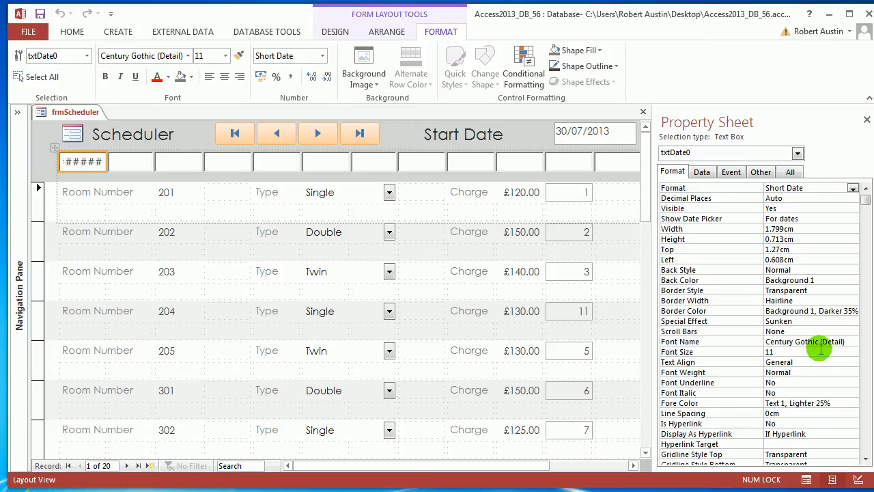
pyautogui.click(809, 352)
pyautogui.click(852, 353)
pyautogui.click(845, 362)
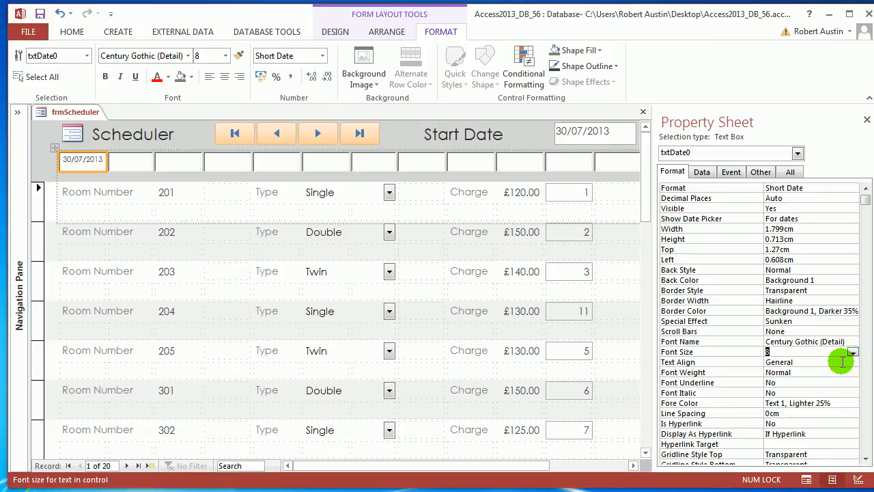
# Select the entire row of date text boxes and set their font size to 8
pyautogui.click(390, 33)
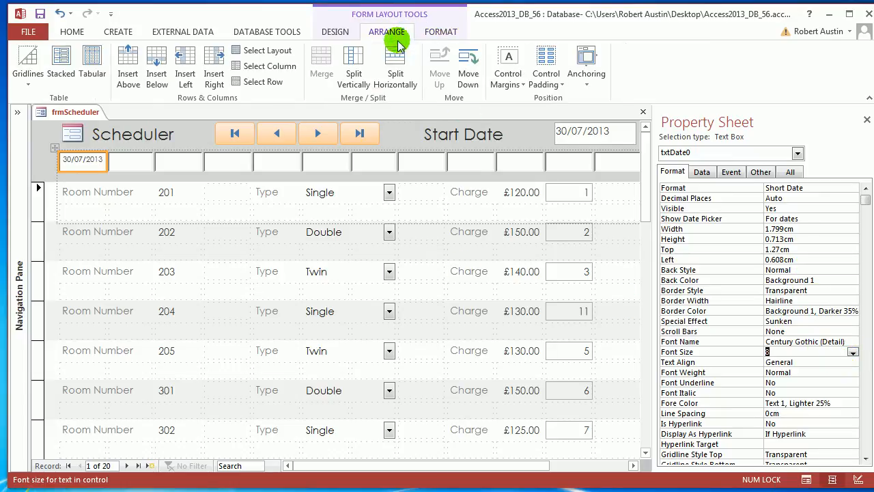
pyautogui.click(259, 81)
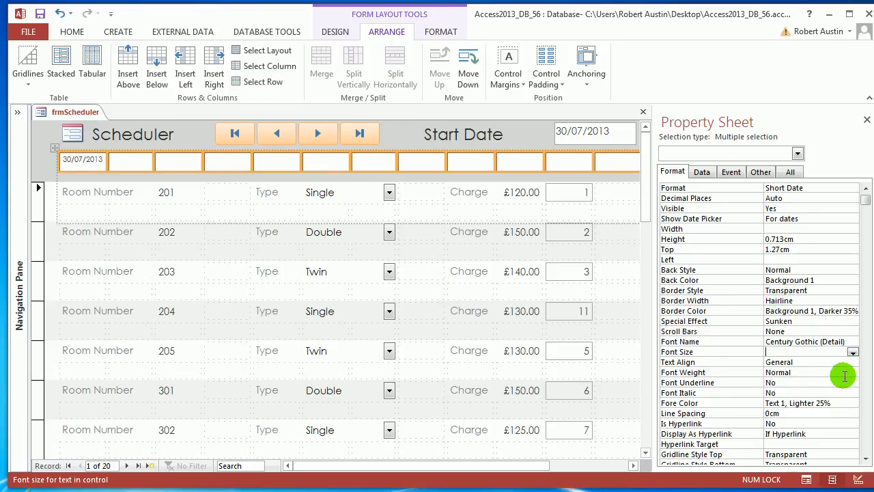
pyautogui.click(853, 352)
pyautogui.click(833, 365)
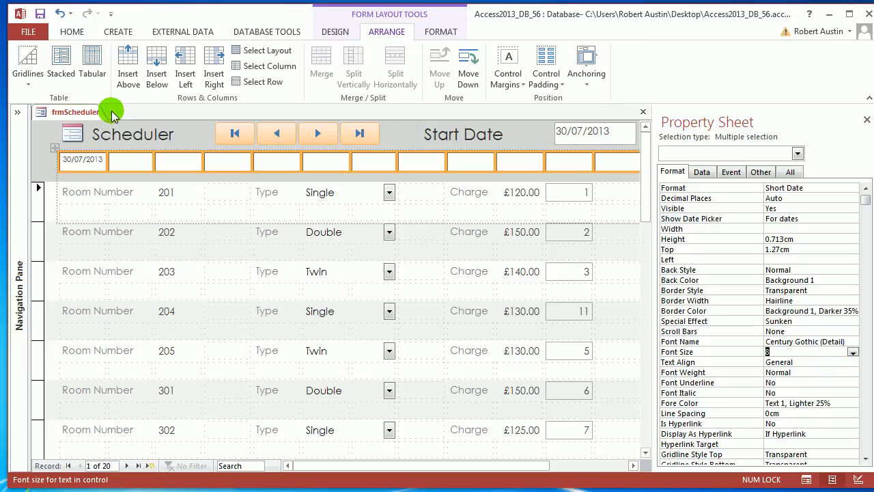
# Open the embedded On Load macro of the form itself for editing
pyautogui.rightClick(51, 112)
pyautogui.click(73, 118)
pyautogui.rightClick(73, 119)
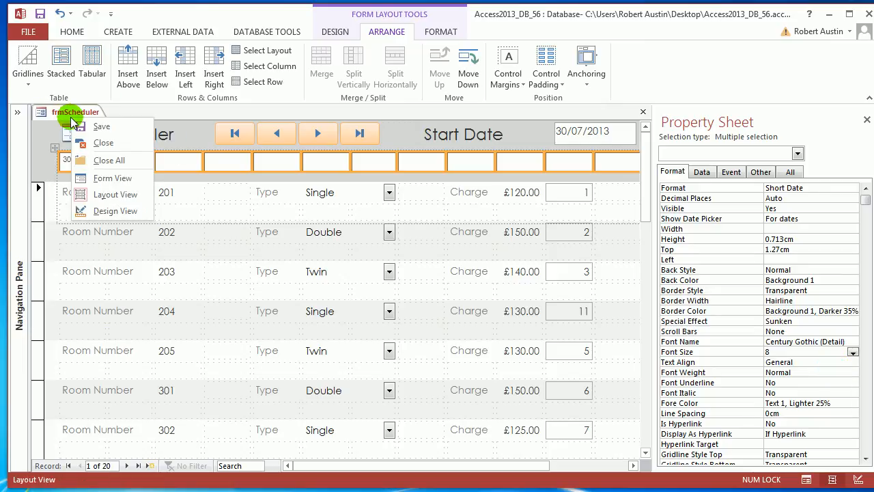
pyautogui.click(734, 171)
pyautogui.click(797, 153)
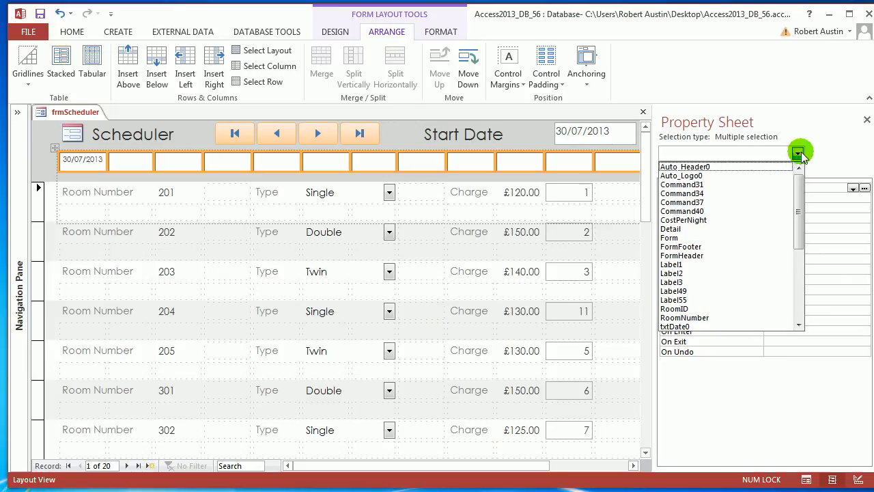
pyautogui.click(749, 237)
pyautogui.click(850, 197)
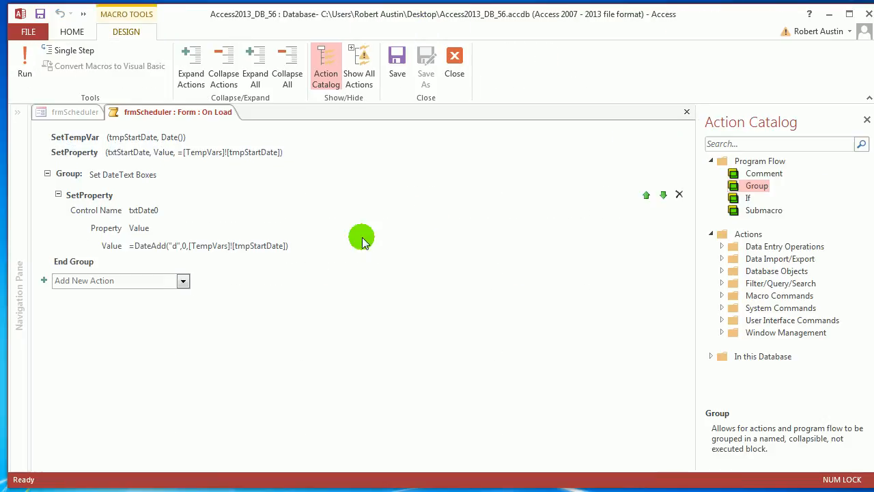
# Duplicate the txtDate0 SetProperty action within the group, targeting txtDate1 with the value =DateAdd("d",1,[TempVars]![tmpStartDate])
pyautogui.click(85, 212)
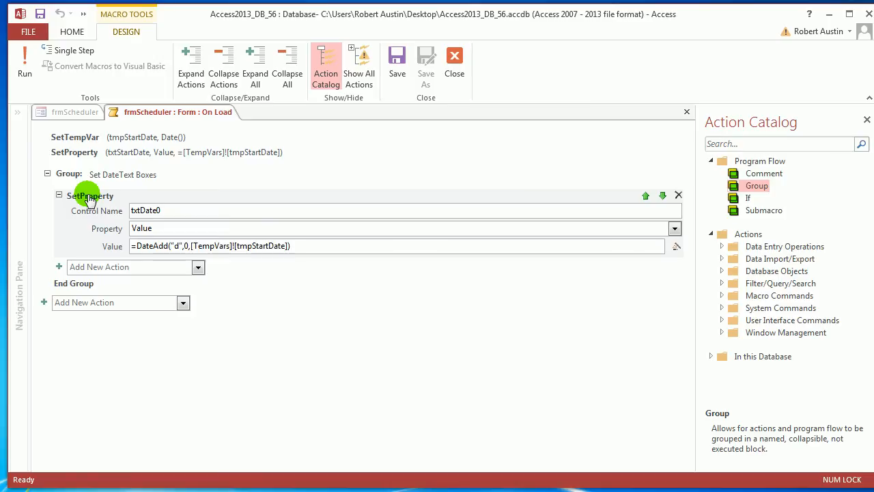
pyautogui.click(92, 266)
pyautogui.hotkey('ctrl', 'v')
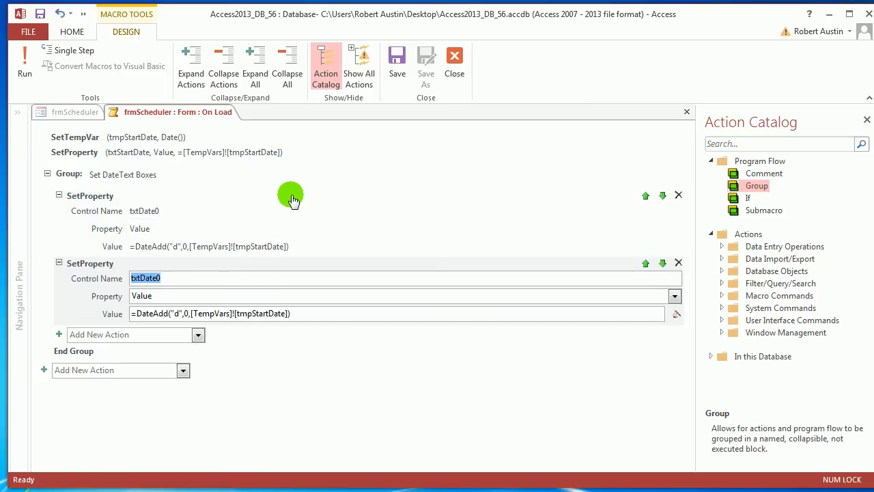
pyautogui.click(209, 313)
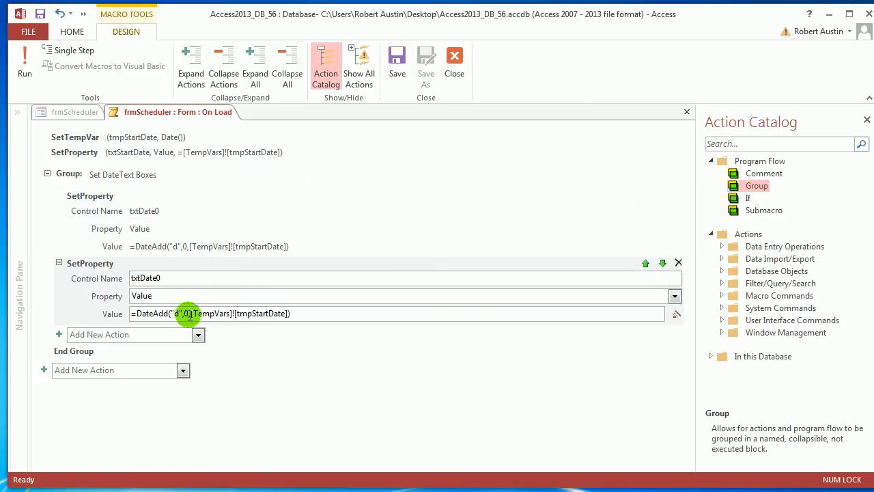
pyautogui.click(189, 313)
pyautogui.press('BackSpace')
pyautogui.write('1')
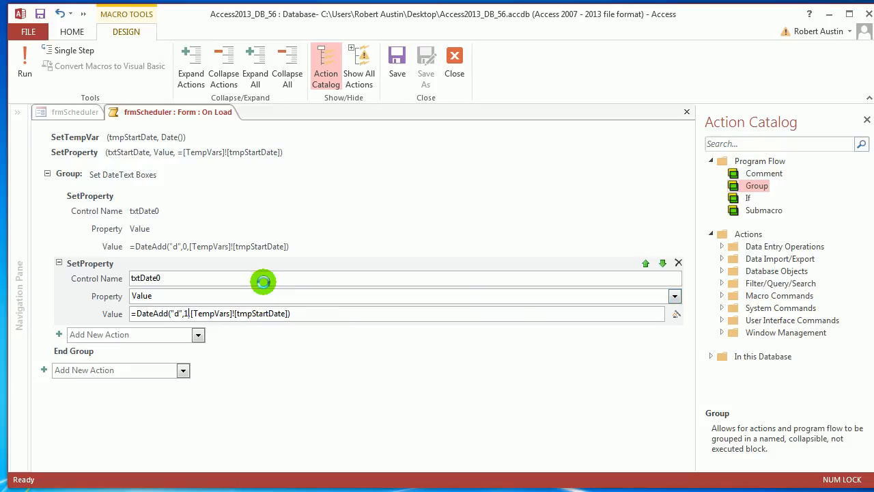
pyautogui.click(184, 279)
pyautogui.write('1')
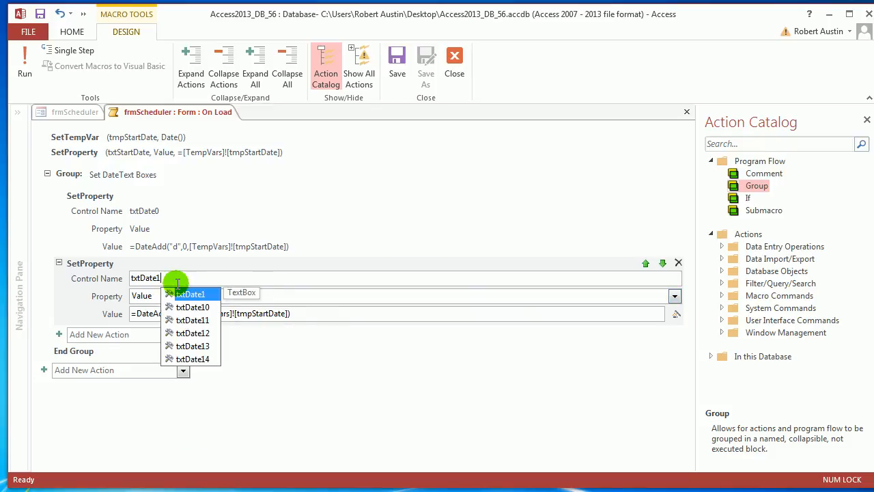
# Add another copy of the SetProperty action for txtDate2 with the value =DateAdd("d",2,[TempVars]![tmpStartDate])
pyautogui.click(91, 335)
pyautogui.hotkey('ctrl', 'v')
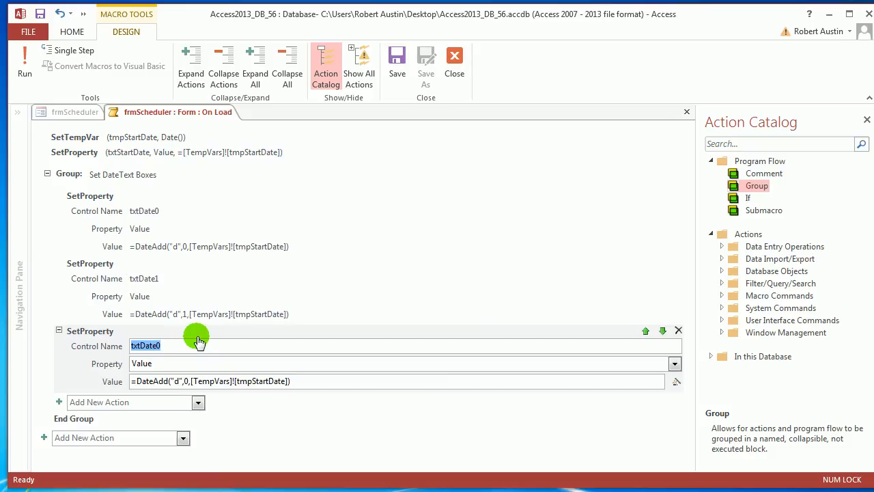
pyautogui.click(181, 347)
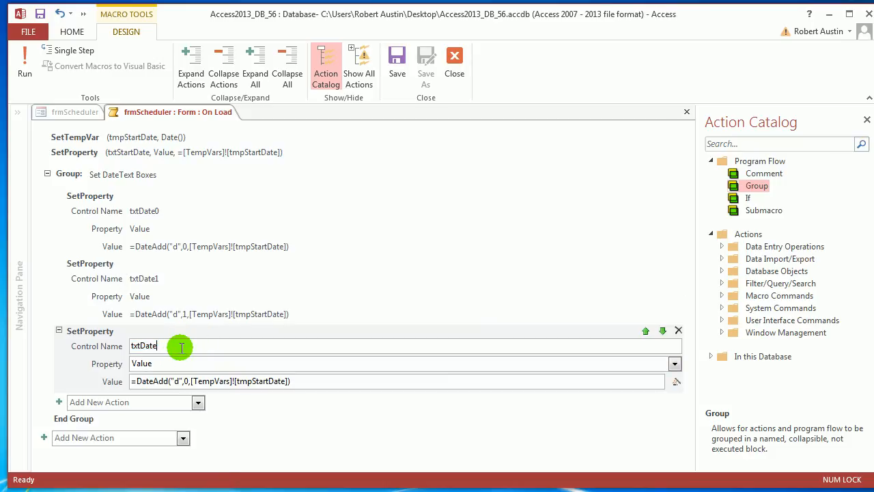
pyautogui.write('2')
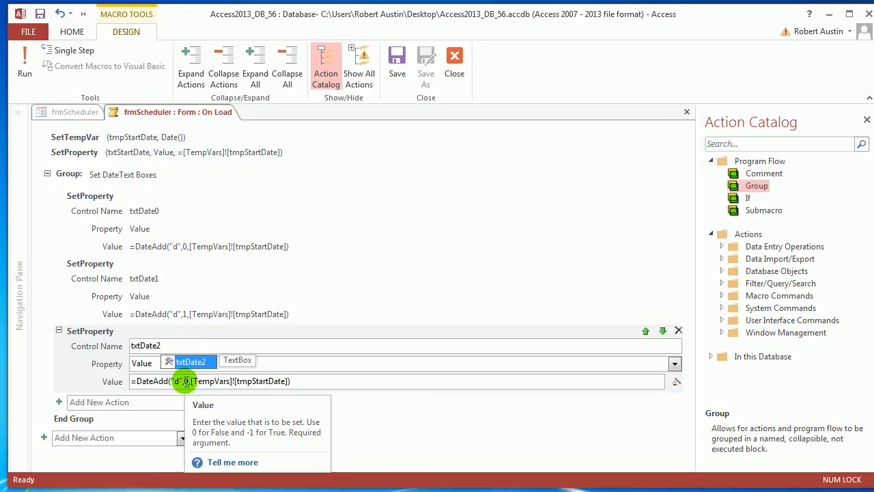
pyautogui.click(188, 381)
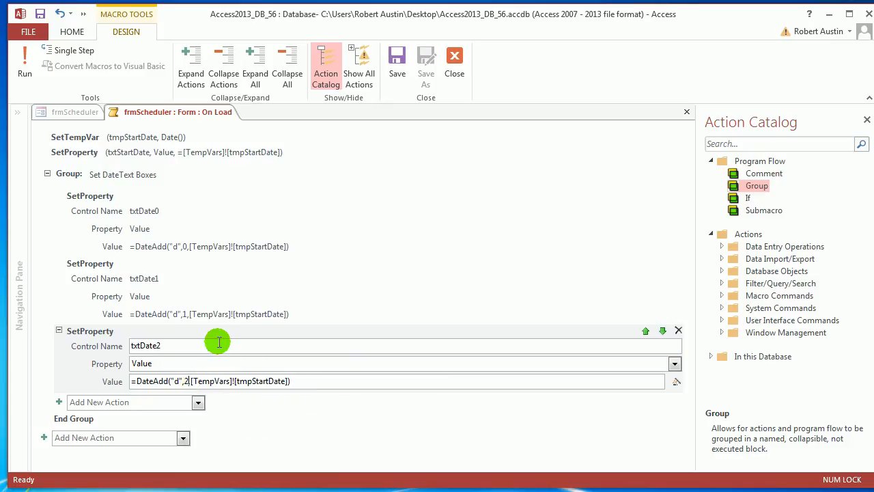
# Add a SetProperty copy for txtDate3 with a DateAdd offset of 3 days from tmpStartDate, and close the macro
pyautogui.click(114, 402)
pyautogui.hotkey('ctrl', 'v')
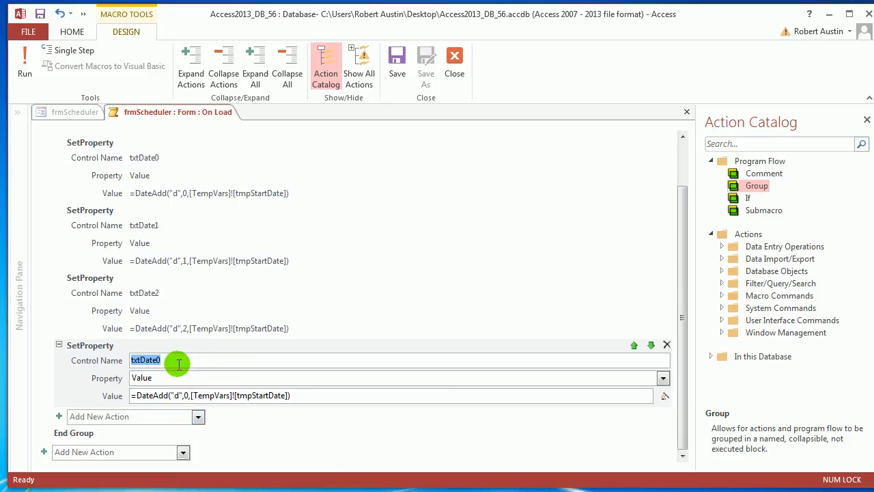
pyautogui.write('3')
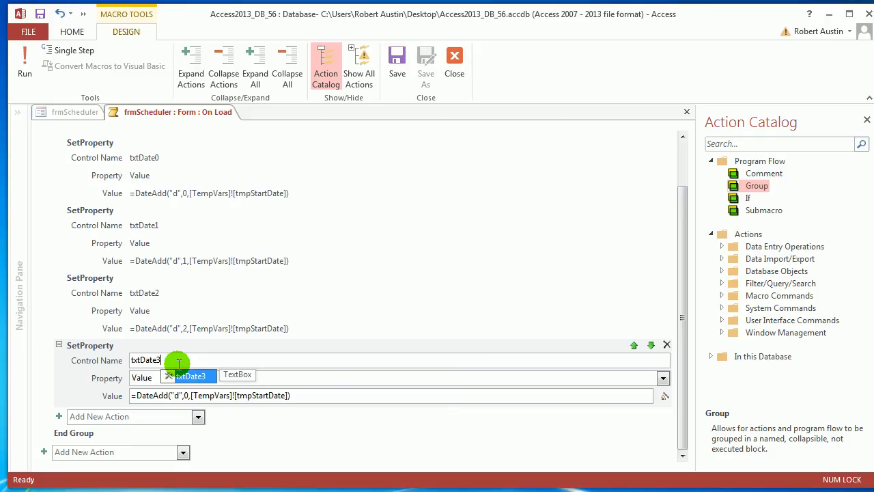
pyautogui.click(186, 394)
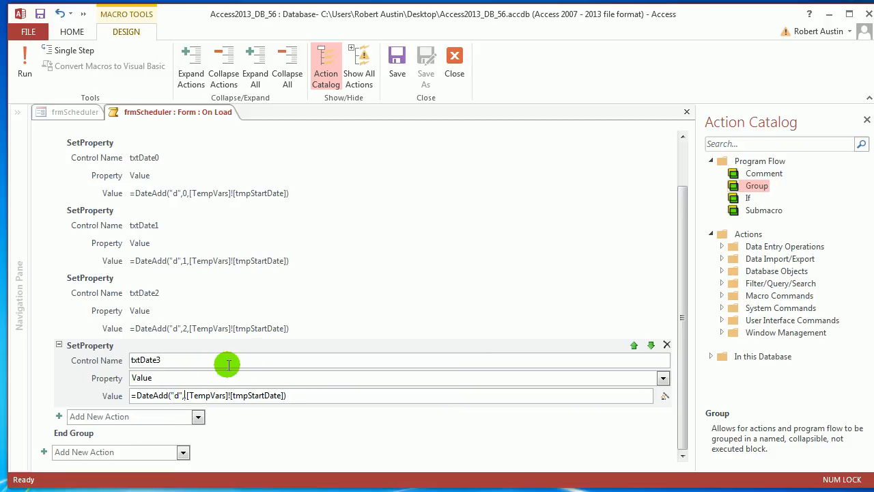
pyautogui.write('3')
pyautogui.click(452, 61)
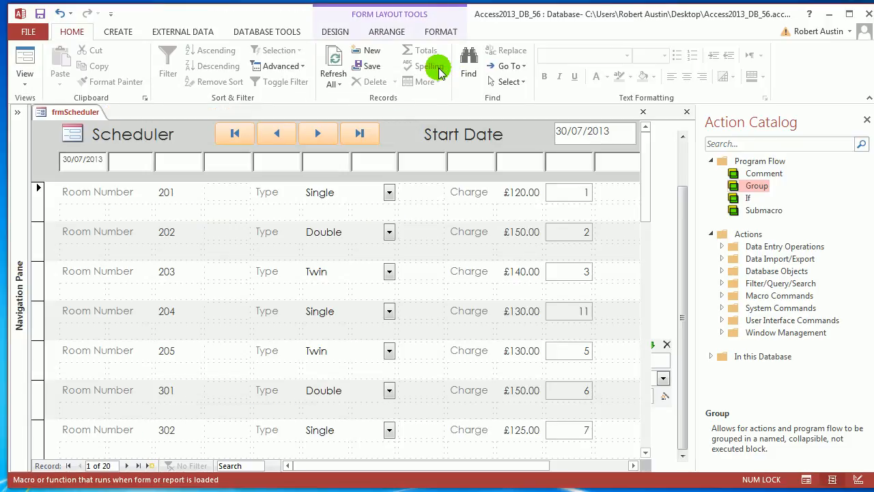
# Reload the form through Design View into Form View and check the dates in the first four header text boxes
pyautogui.rightClick(84, 116)
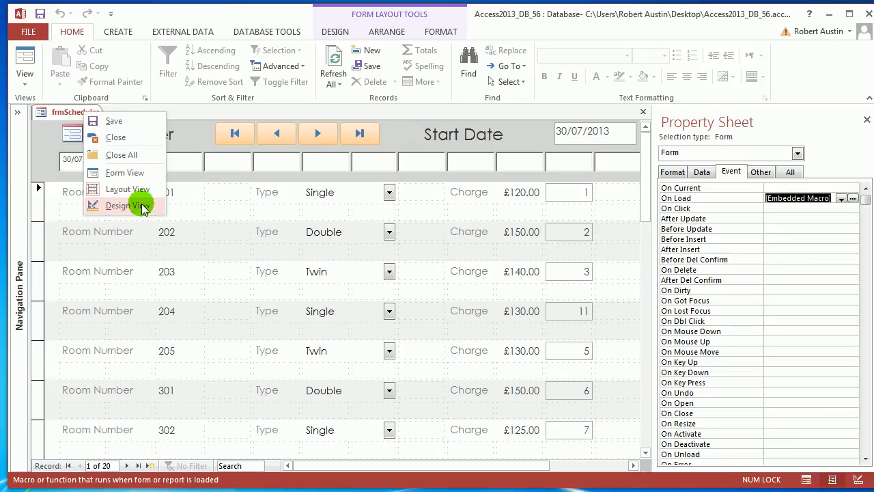
pyautogui.click(133, 202)
pyautogui.rightClick(92, 113)
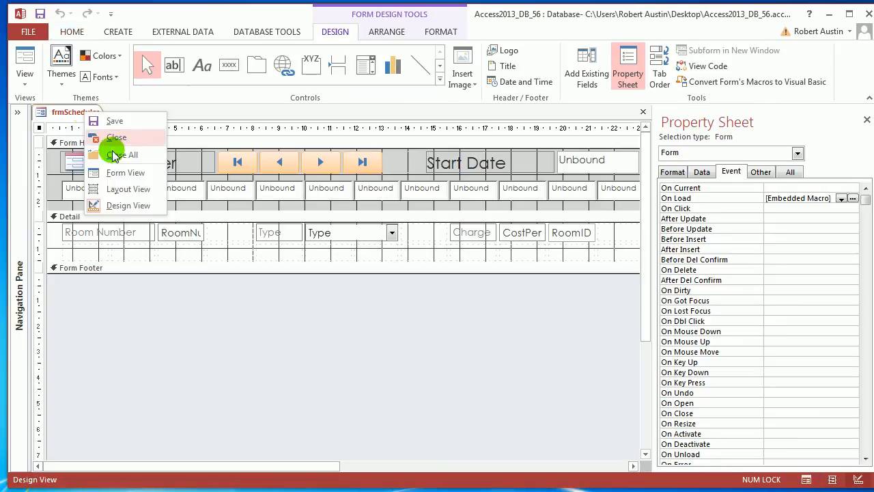
pyautogui.click(118, 170)
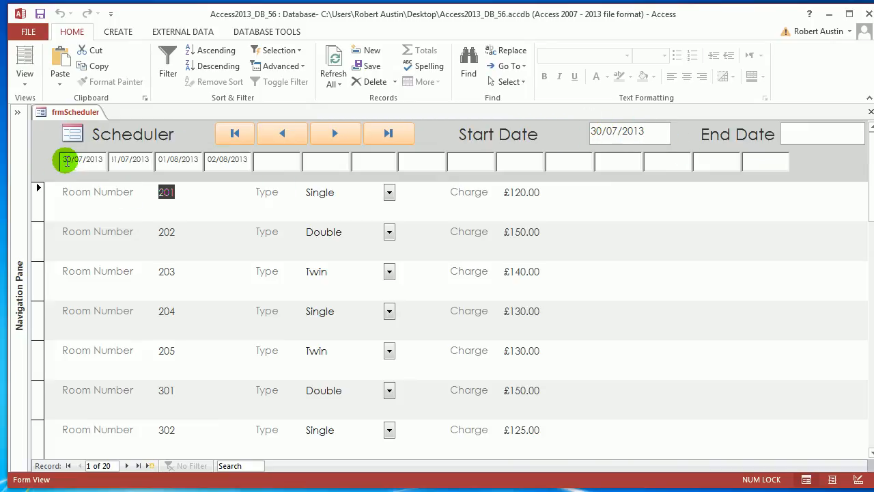
pyautogui.moveTo(64, 161); pyautogui.dragTo(100, 162)
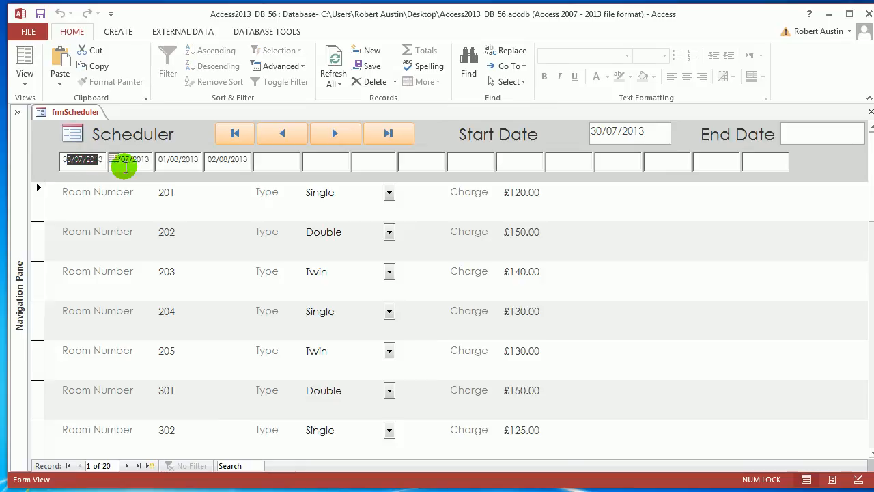
pyautogui.click(125, 167)
pyautogui.click(269, 162)
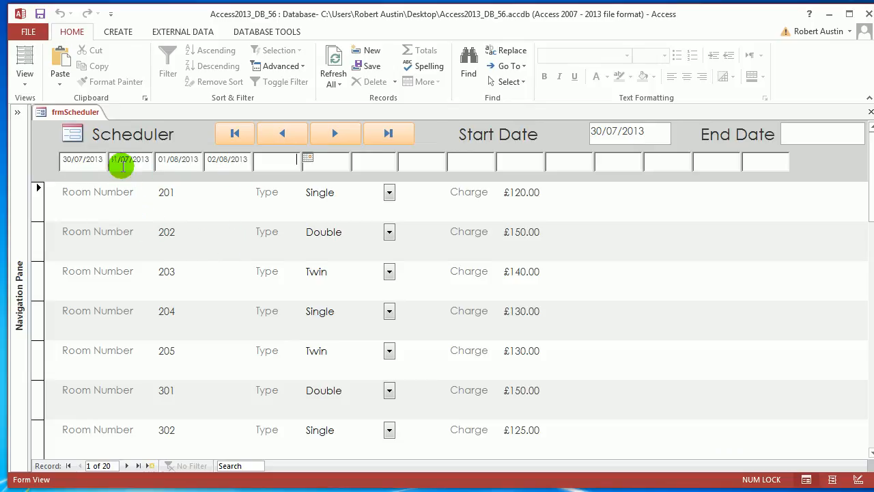
pyautogui.click(124, 169)
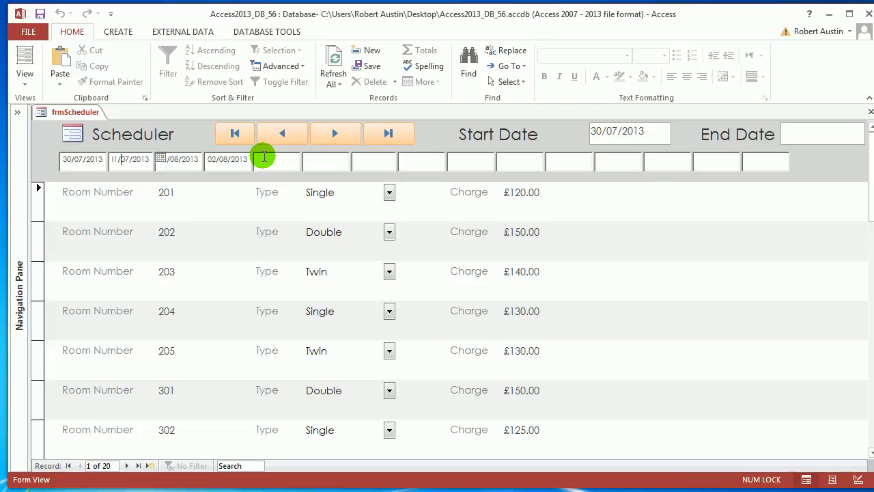
pyautogui.click(314, 168)
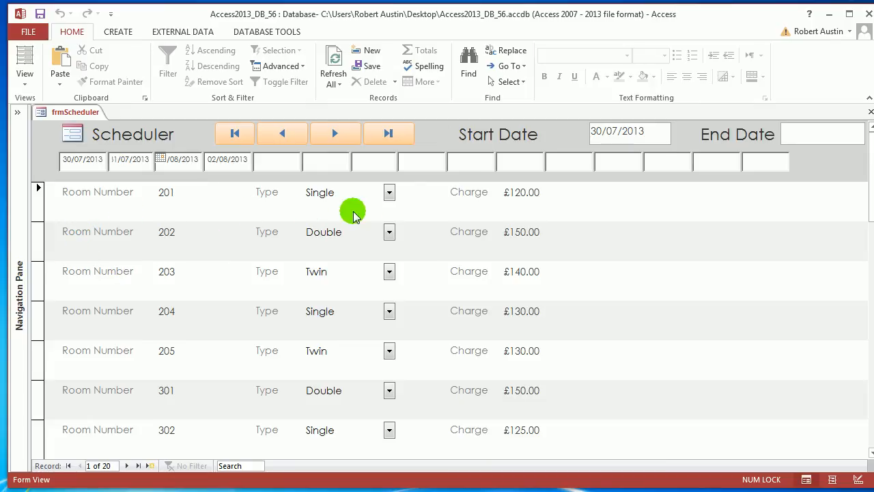
pyautogui.click(124, 216)
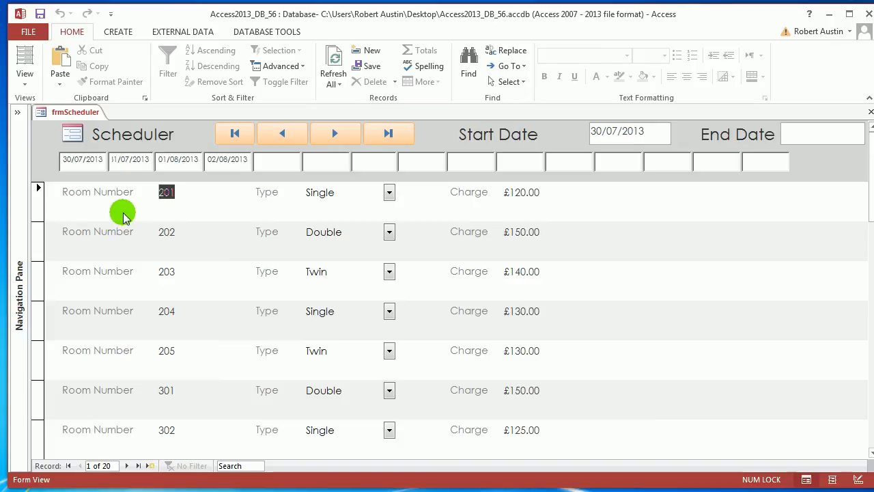